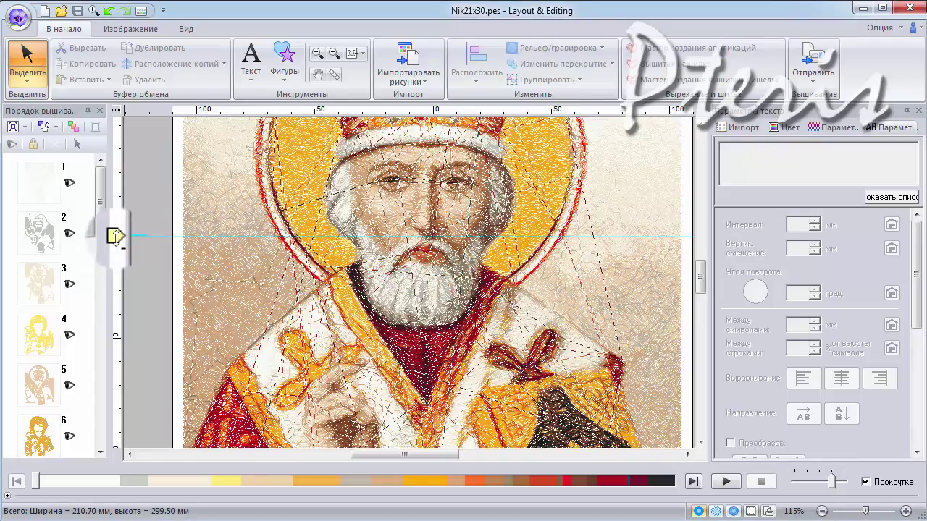
Place three evenly spaced horizontal guide lines across the embroidery, from the face down to the beard
left_click_drag(116, 236, 116, 217)
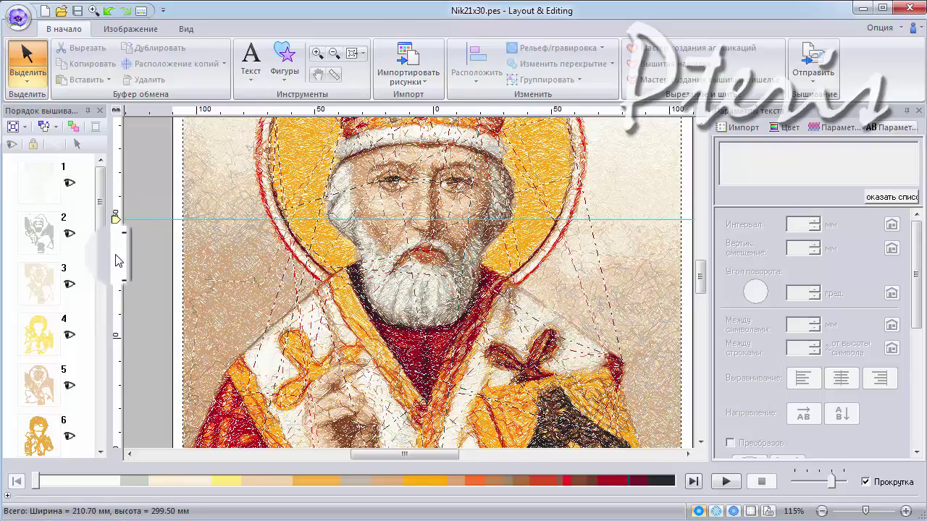
left_click_drag(117, 253, 116, 264)
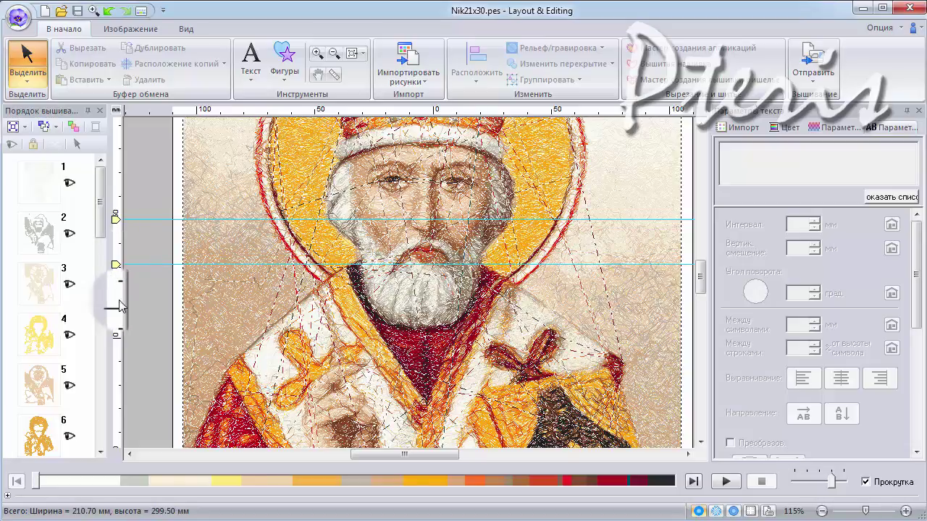
left_click(117, 299)
left_click_drag(118, 303, 116, 307)
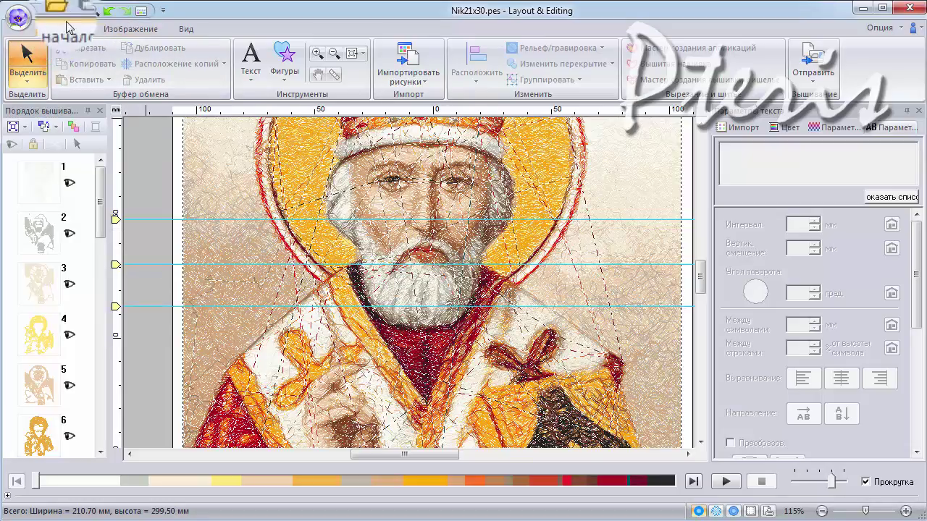
Start the standard Text tool, look through the built-in and TrueType fonts, and set the font to CyrillicOld
left_click(251, 80)
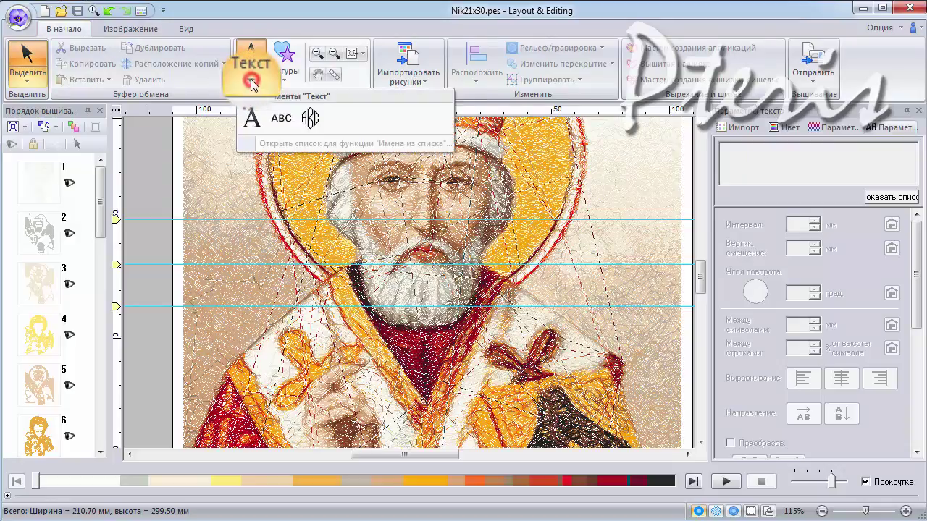
left_click(251, 124)
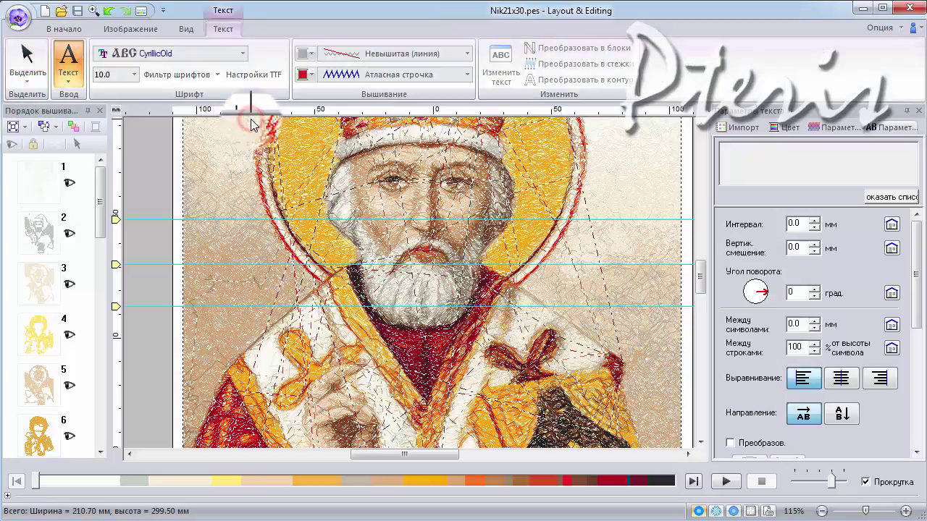
left_click(243, 55)
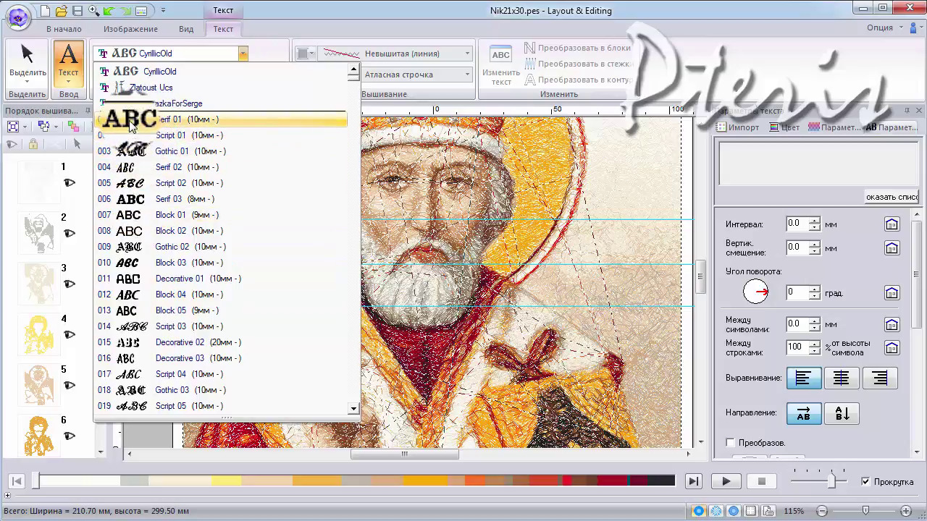
scroll(161, 310, "down", 4)
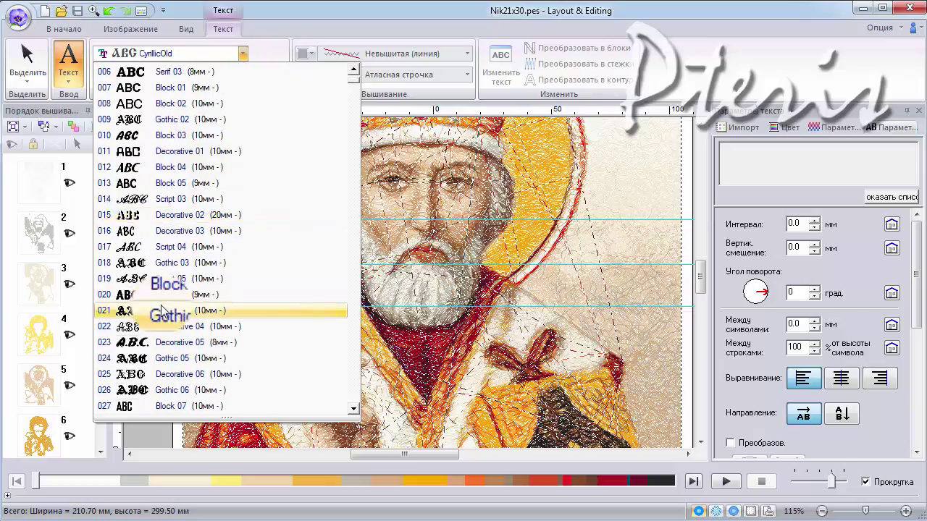
scroll(158, 375, "down", 12)
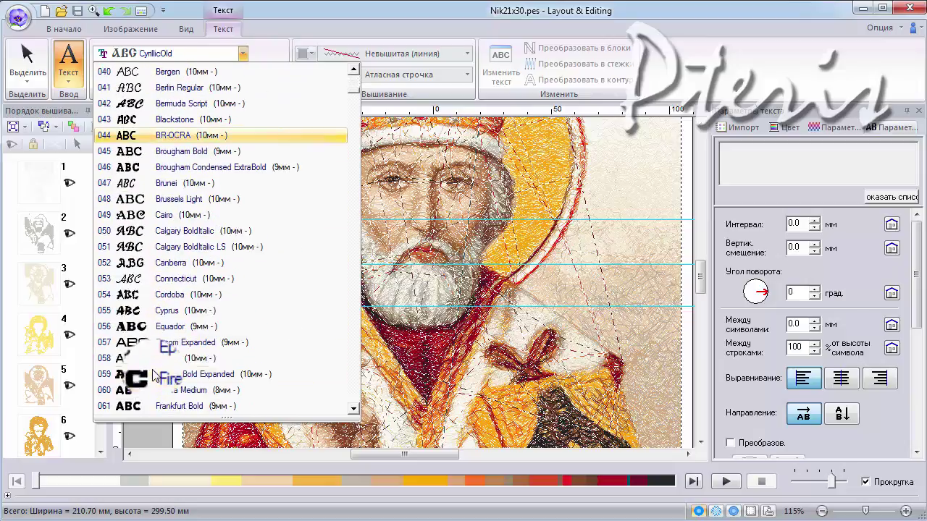
scroll(160, 391, "down", 13)
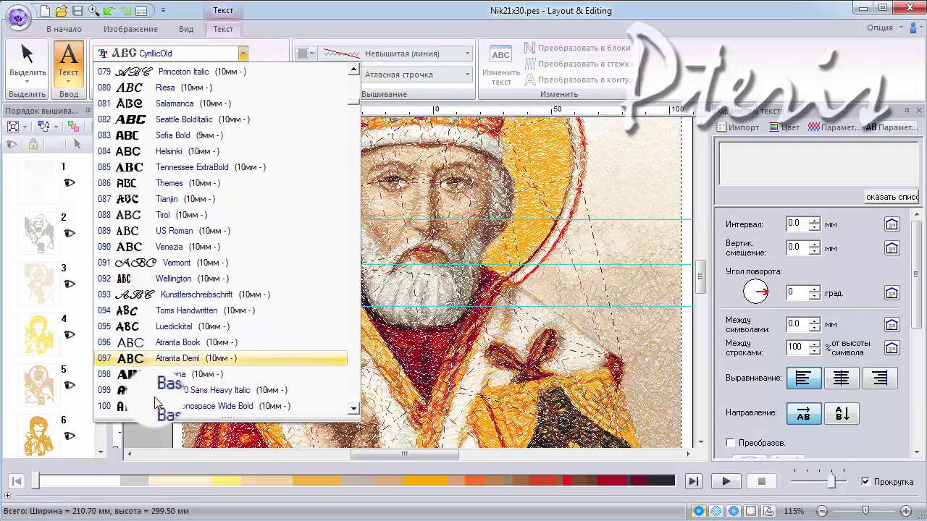
scroll(154, 402, "down", 7)
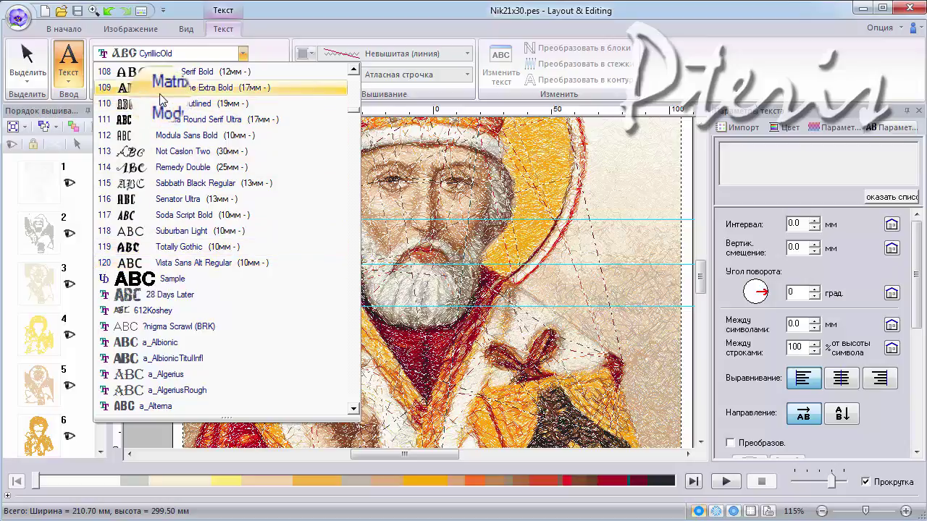
scroll(155, 183, "up", 2)
scroll(181, 219, "up", 4)
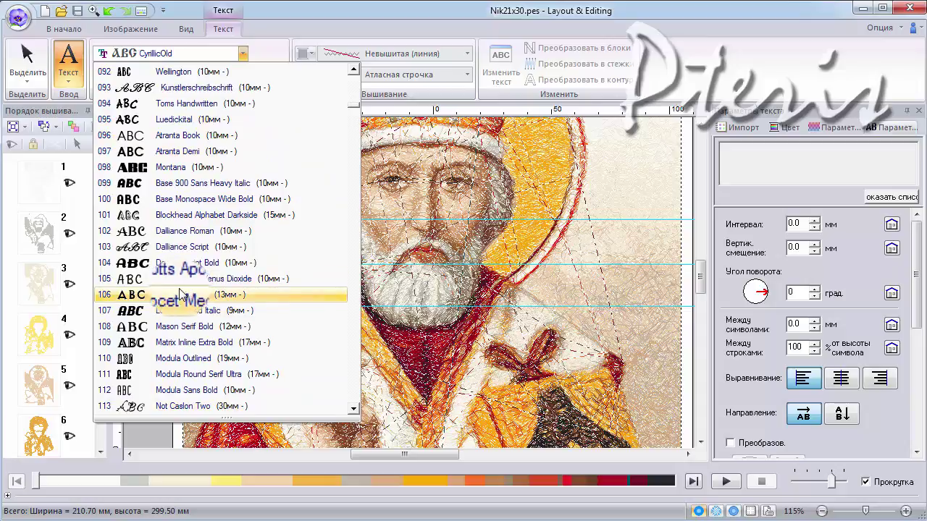
scroll(178, 292, "down", 2)
scroll(177, 293, "down", 10)
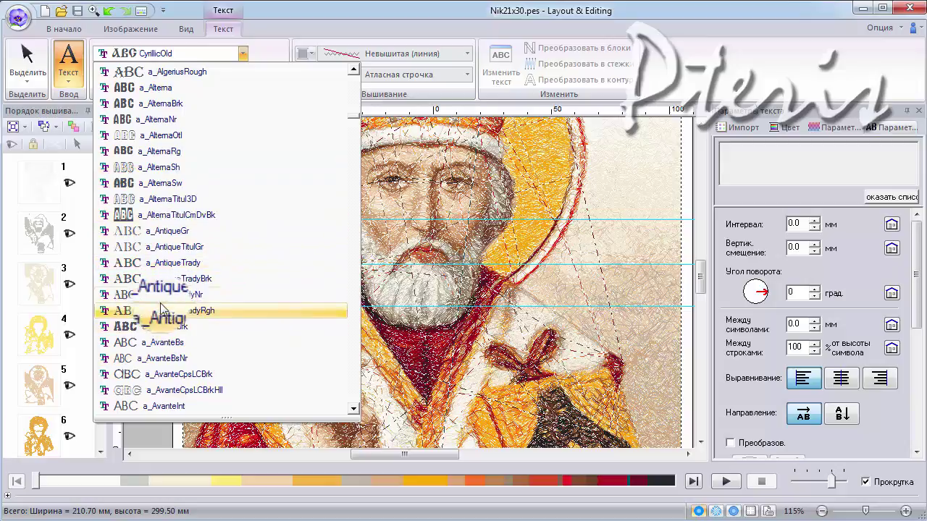
scroll(170, 306, "down", 2)
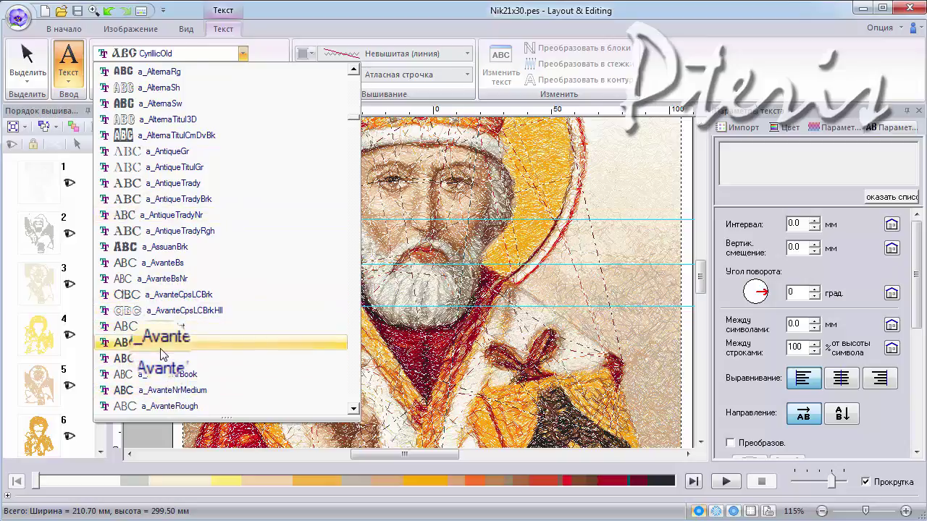
scroll(160, 354, "down", 8)
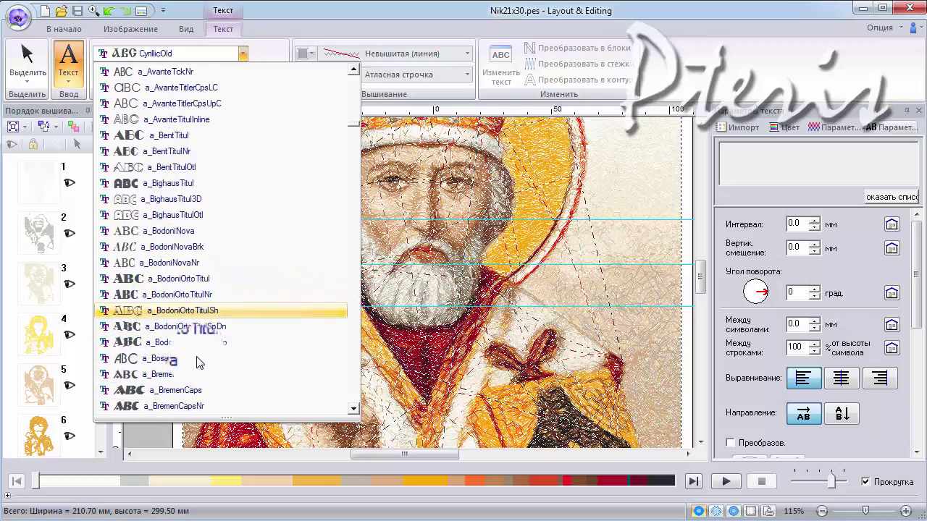
scroll(199, 362, "down", 4)
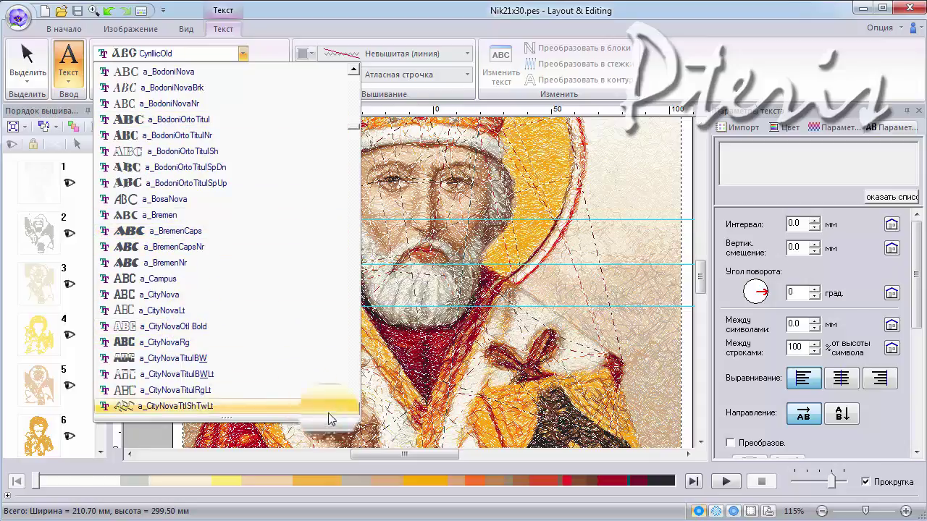
left_click_drag(352, 123, 357, 93)
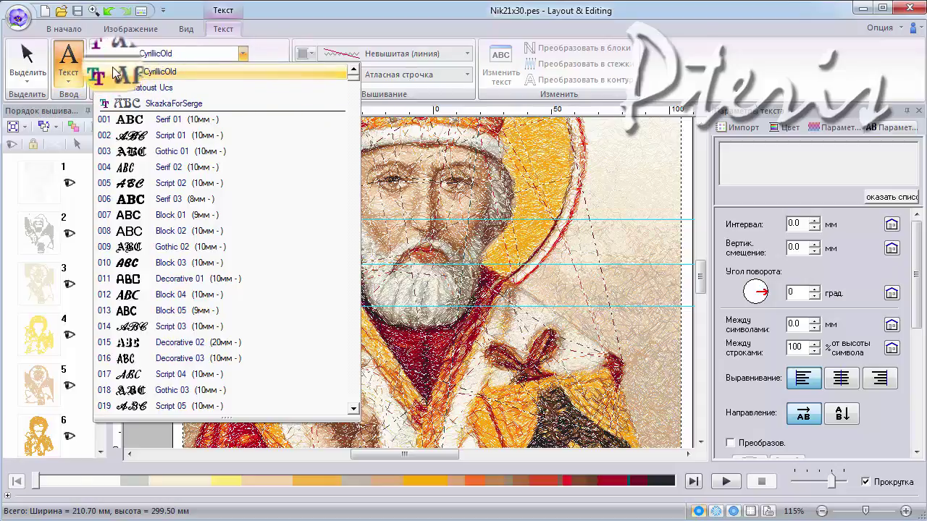
left_click(156, 74)
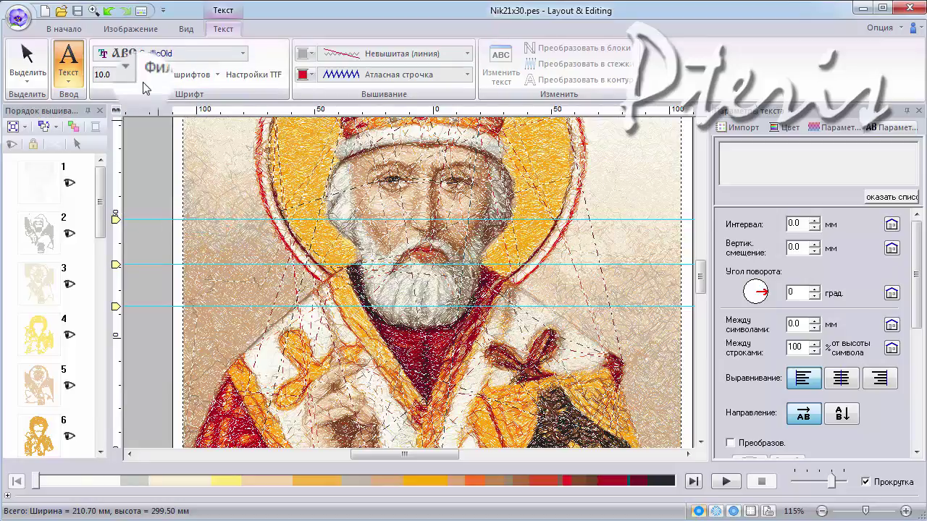
Add the text "Св." in the light area beside the halo, just above the uppermost horizontal guide
left_click(192, 214)
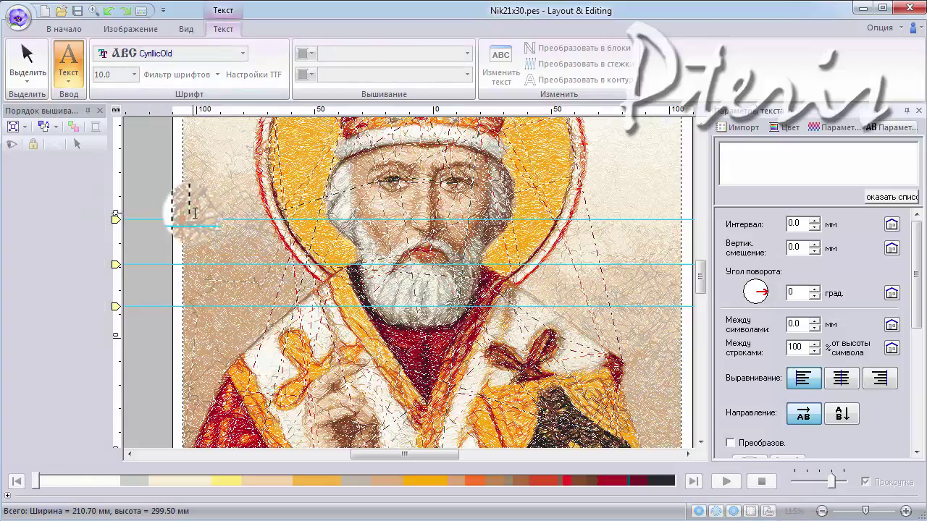
left_click(198, 198)
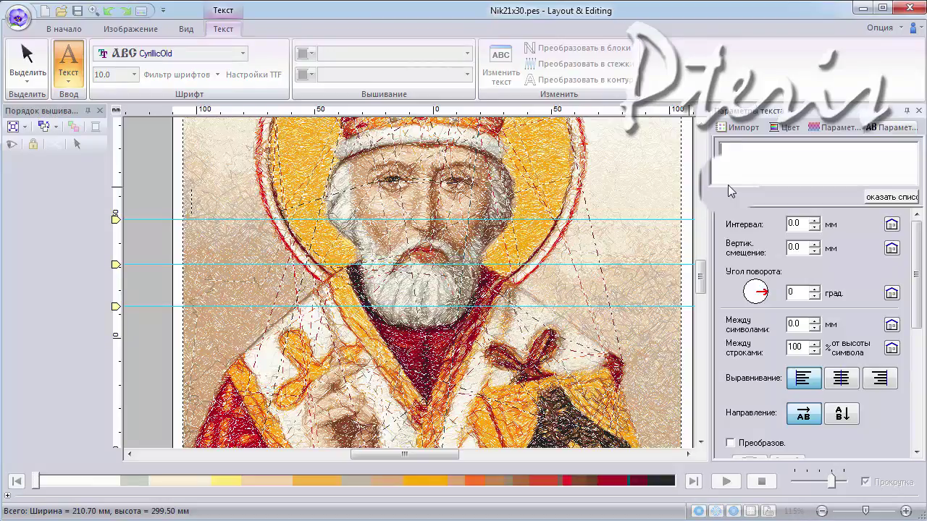
type("Св.")
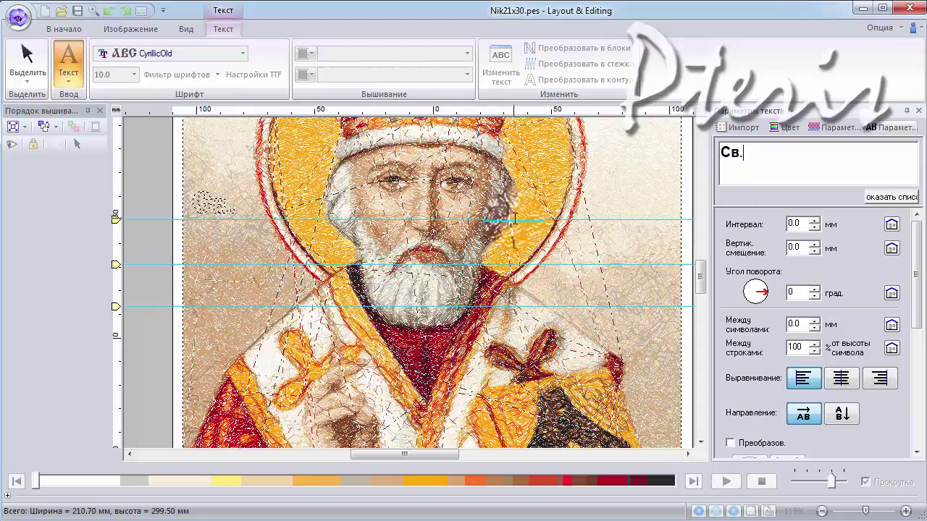
left_click(238, 214)
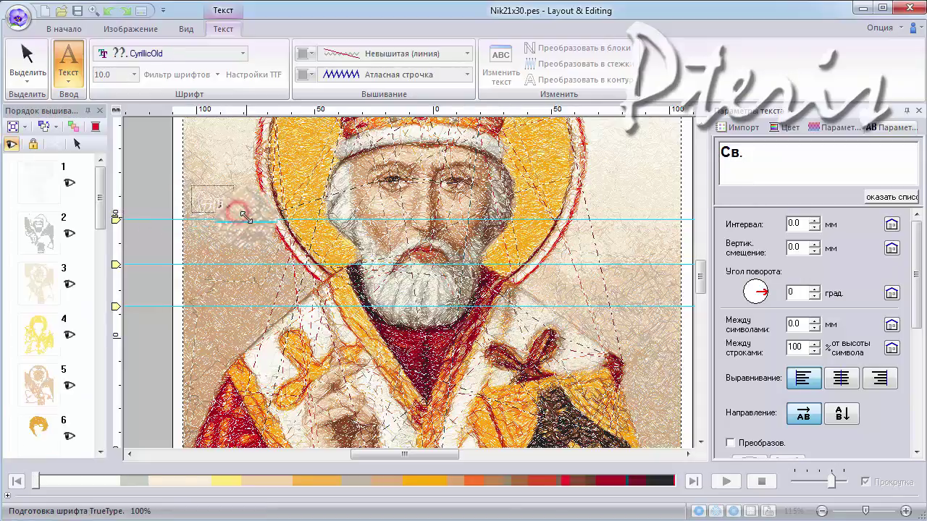
Move the "Св." text down onto the uppermost guide and place a vertical guide along its left edge
mouse_move(222, 212)
left_mouse_down()
mouse_move(205, 202)
mouse_move(213, 205)
left_mouse_up()
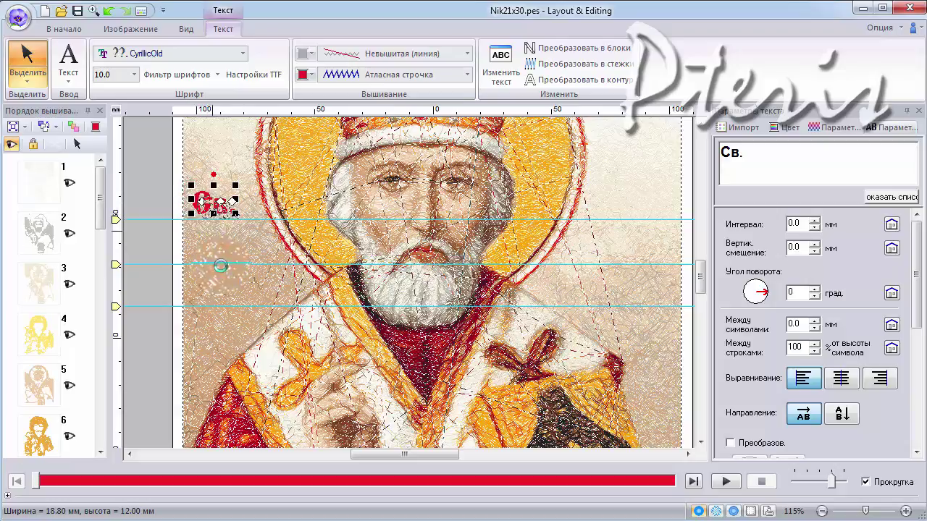
left_click(196, 110)
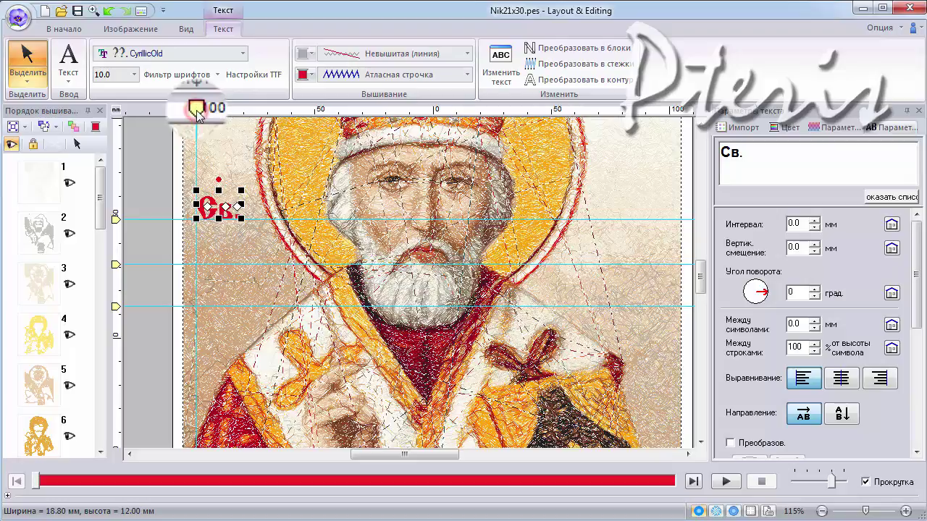
left_click_drag(196, 111, 196, 108)
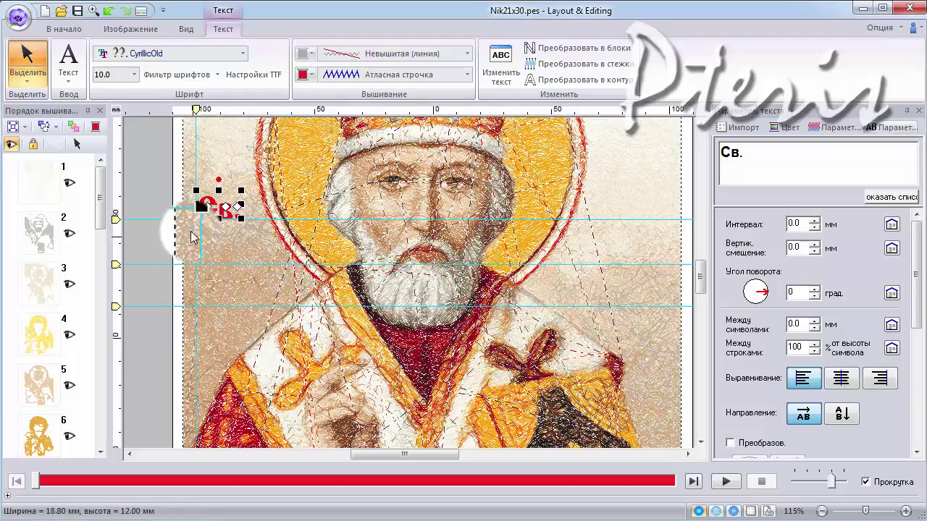
Check the entries for the "Св." lettering at the end of the sewing order
left_click_drag(102, 200, 75, 424)
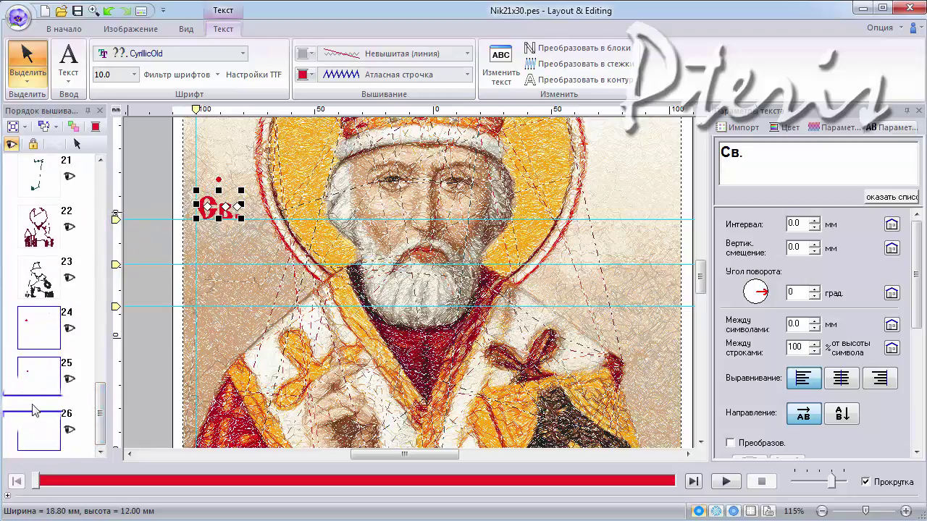
left_click_drag(45, 449, 65, 387)
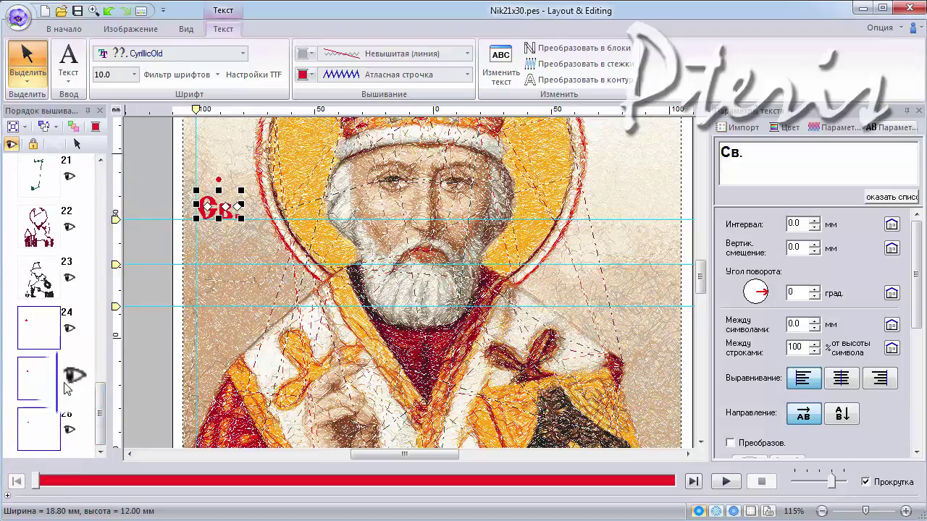
left_click_drag(40, 347, 40, 353)
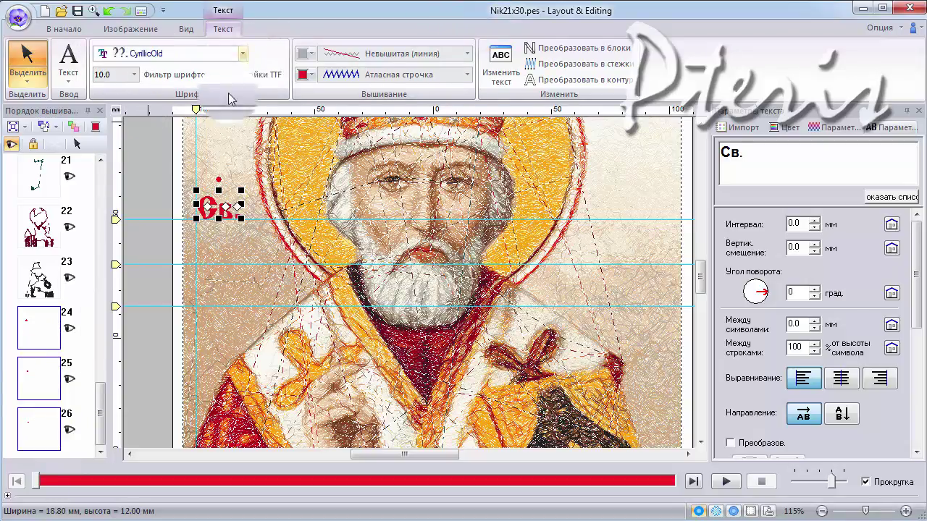
Add the text "Нико" as a second CyrillicOld line below "Св.", above the middle horizontal guide
left_click(222, 247)
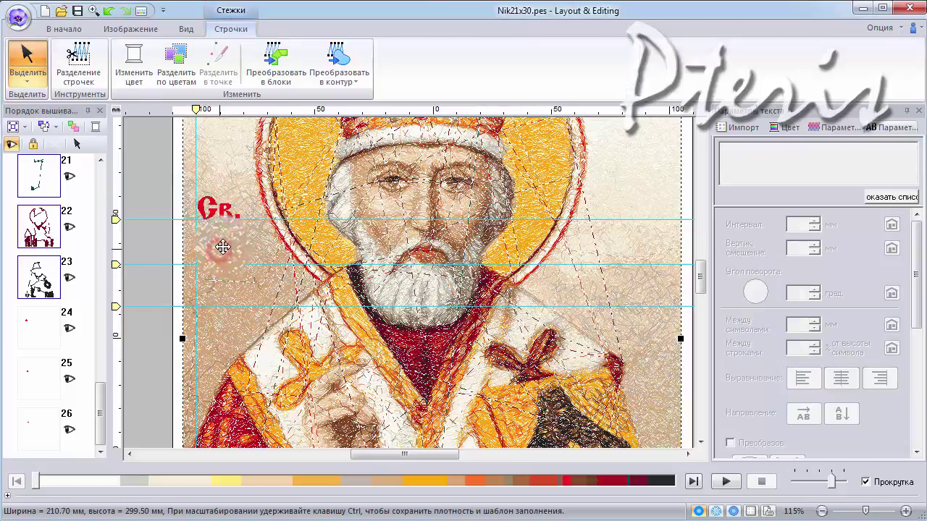
left_click(58, 28)
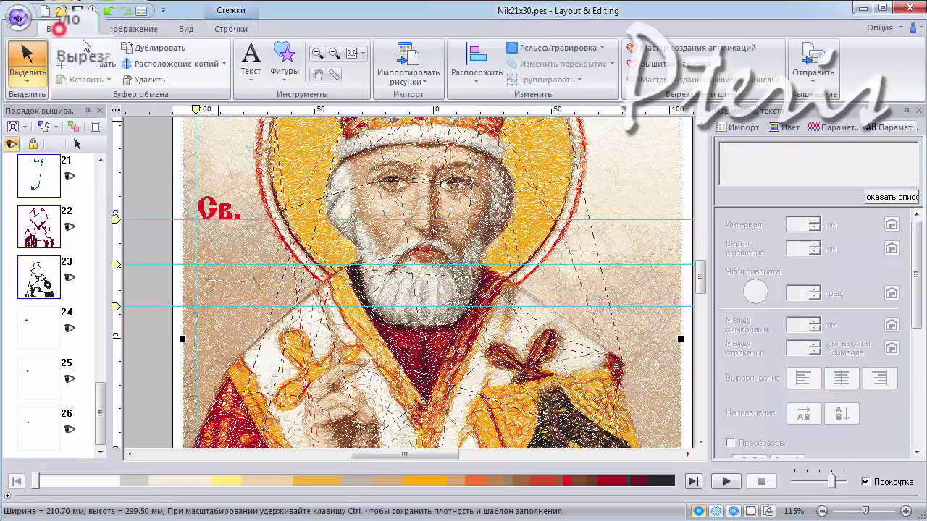
left_click(251, 67)
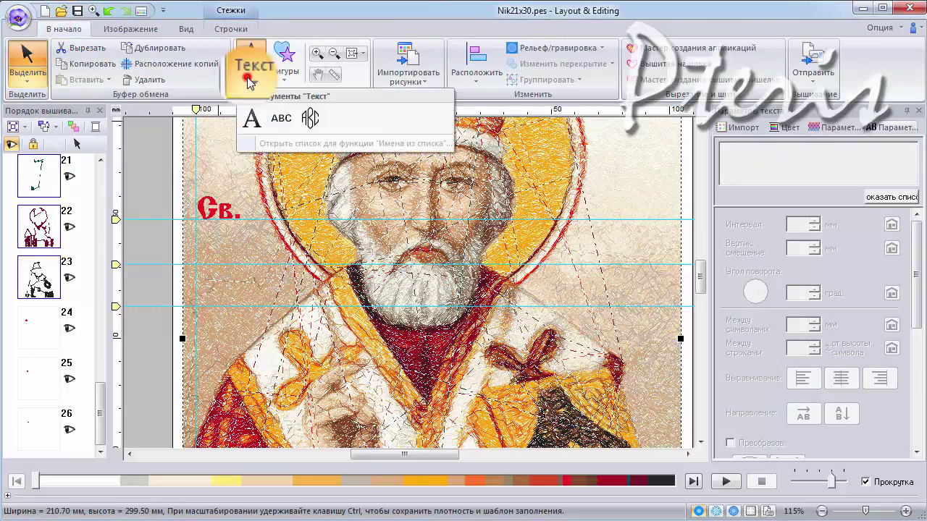
left_click(251, 121)
left_click(196, 252)
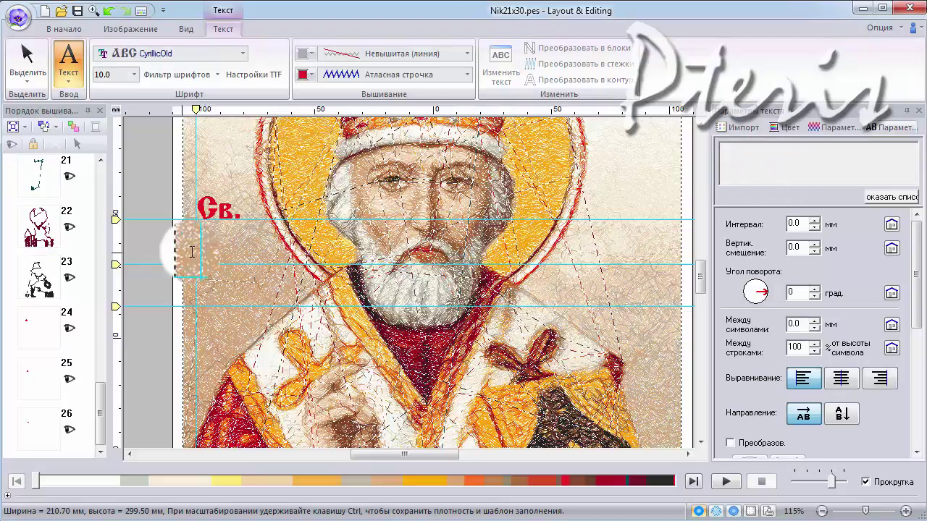
left_click(217, 267)
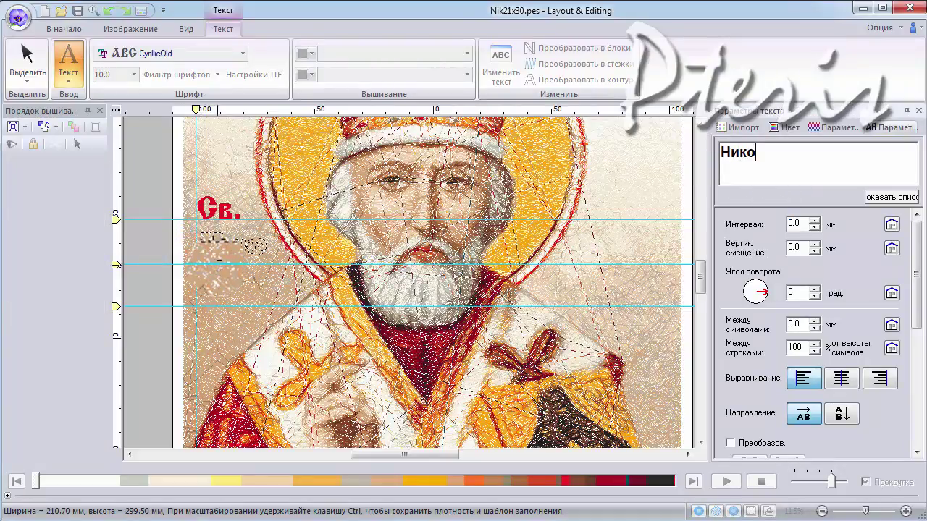
left_click(240, 257)
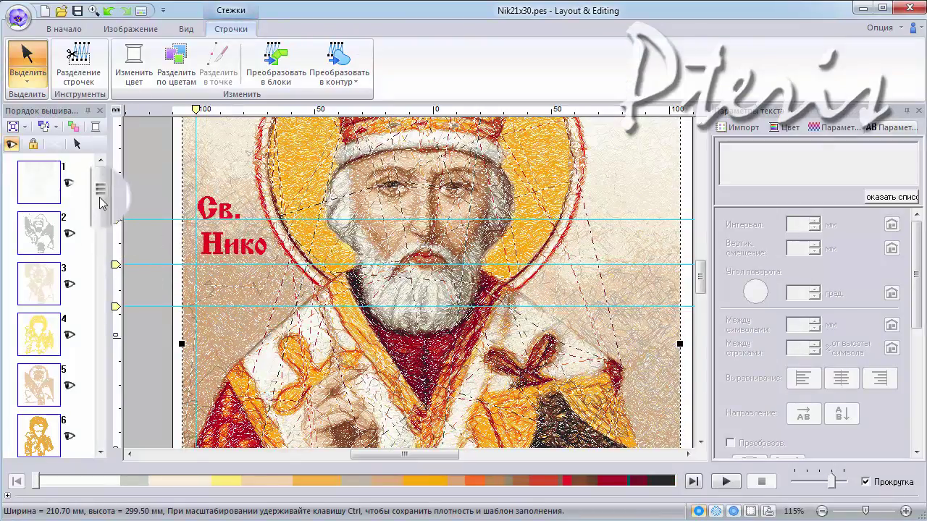
Move the "Нико" text down onto the middle horizontal guide, with its left edge on the vertical guide
left_click_drag(101, 203, 101, 405)
left_click(47, 371)
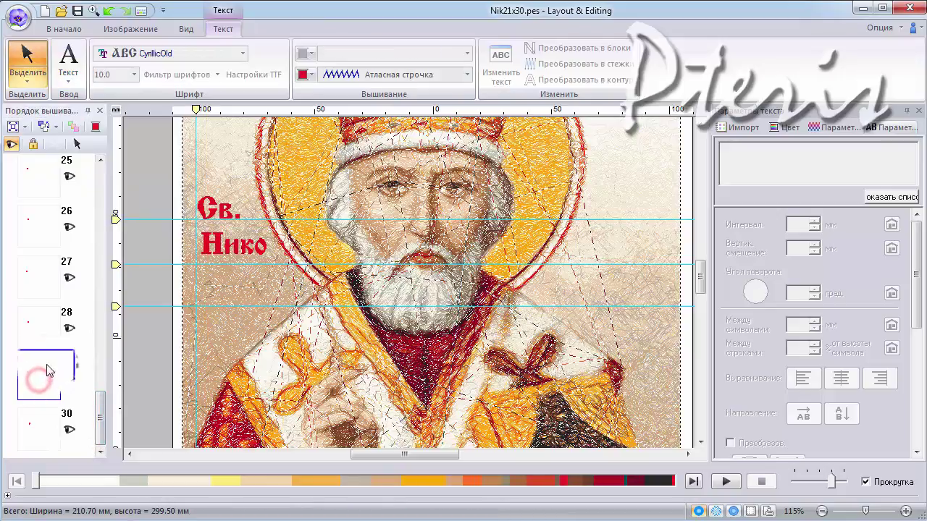
left_click(217, 244)
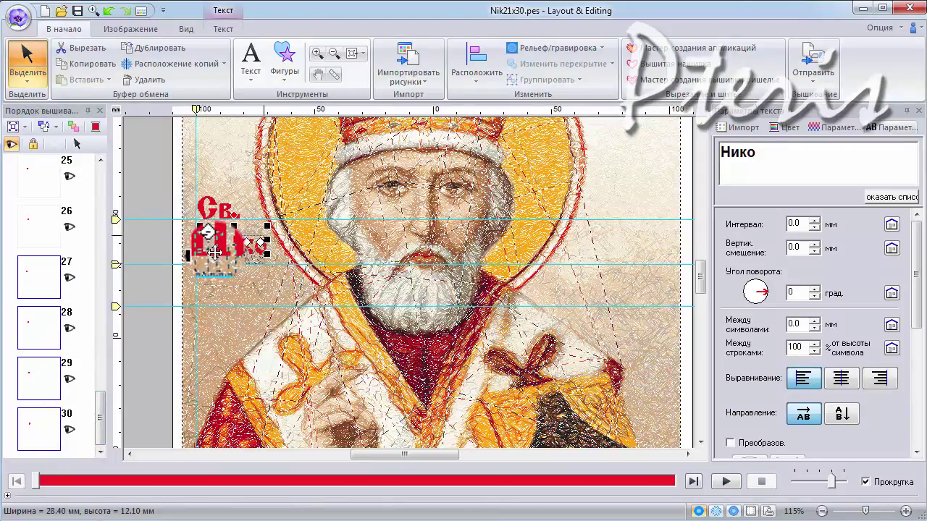
left_click(220, 297)
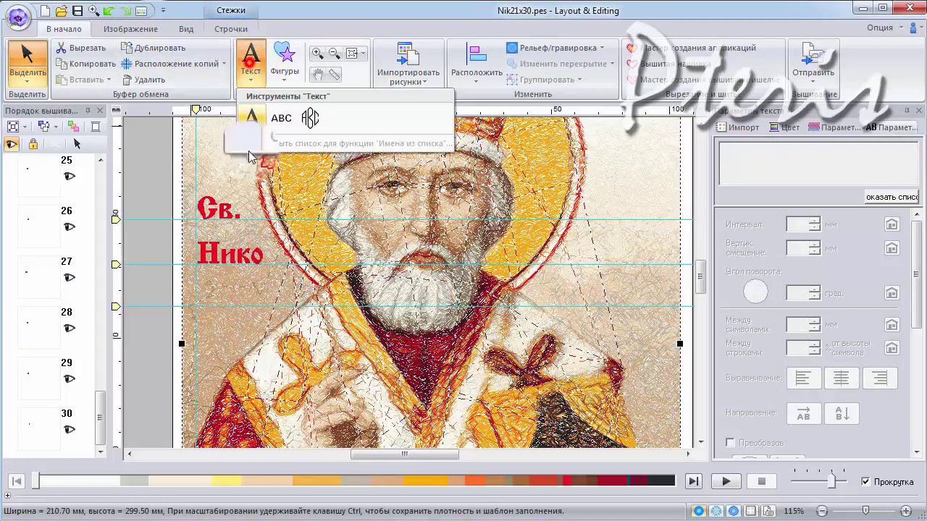
Add the text "лай" as a third CyrillicOld line below "Нико", just above the lowest horizontal guide
left_click(249, 58)
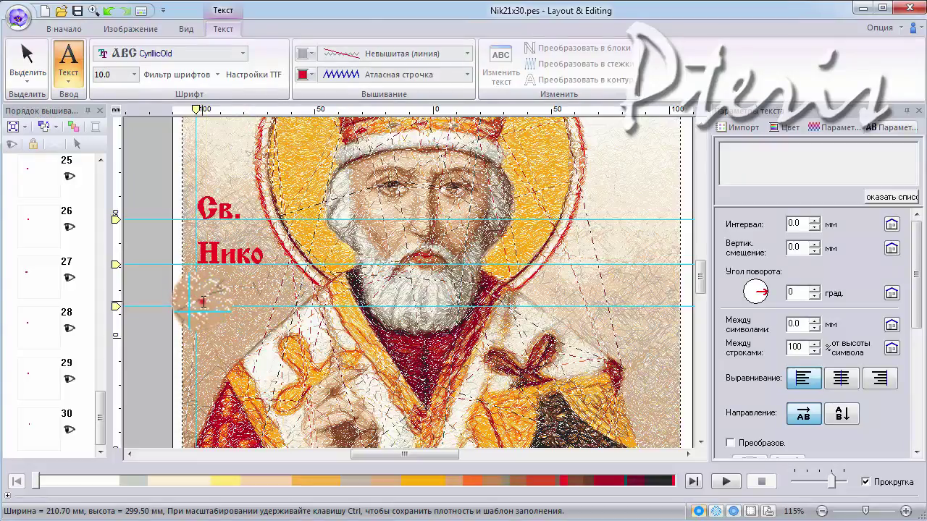
left_click(202, 287)
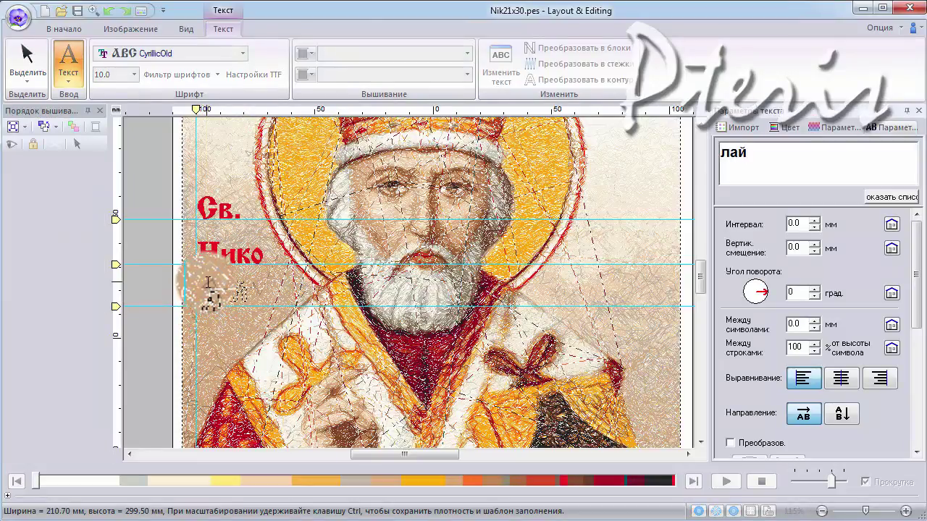
key("Return")
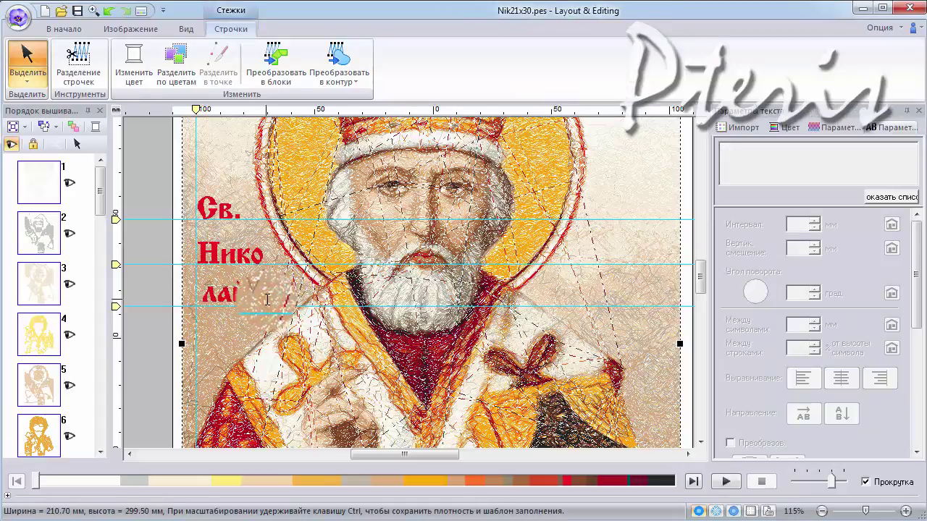
left_click_drag(99, 205, 89, 443)
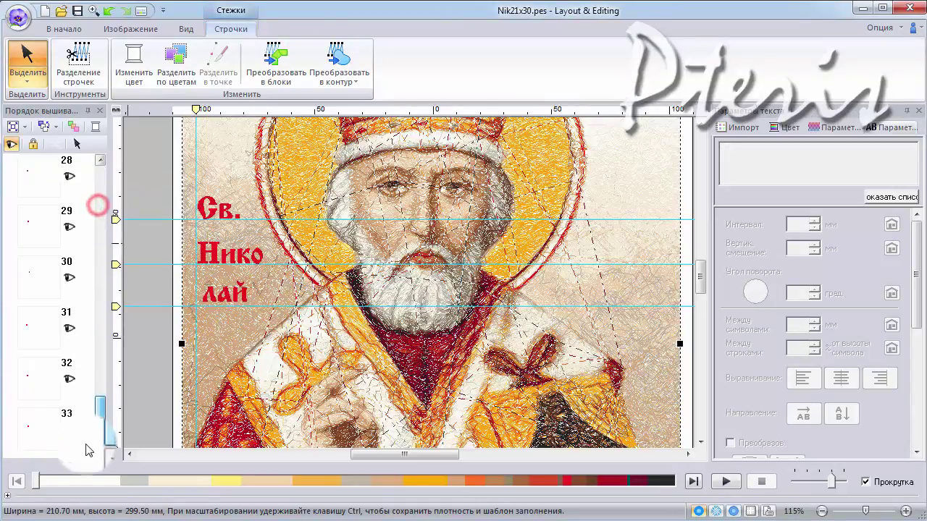
left_click(27, 430)
left_click(226, 303)
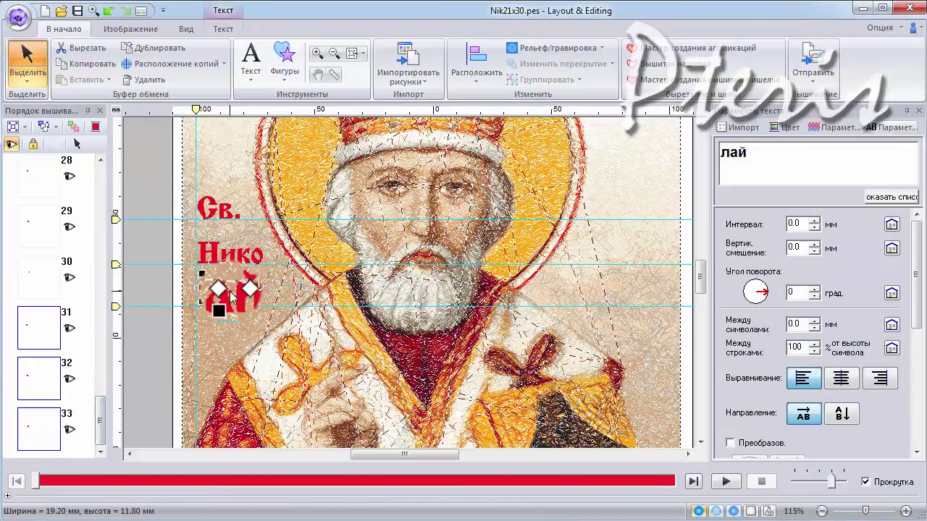
left_click(230, 297)
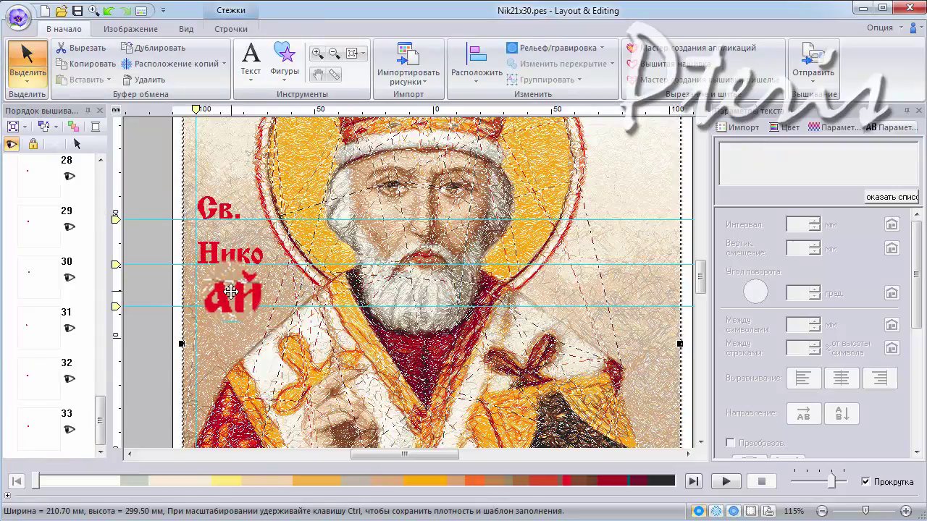
Move the "лай" text down onto the lowest horizontal guide, with its left edge on the vertical guide
left_click_drag(99, 191, 109, 440)
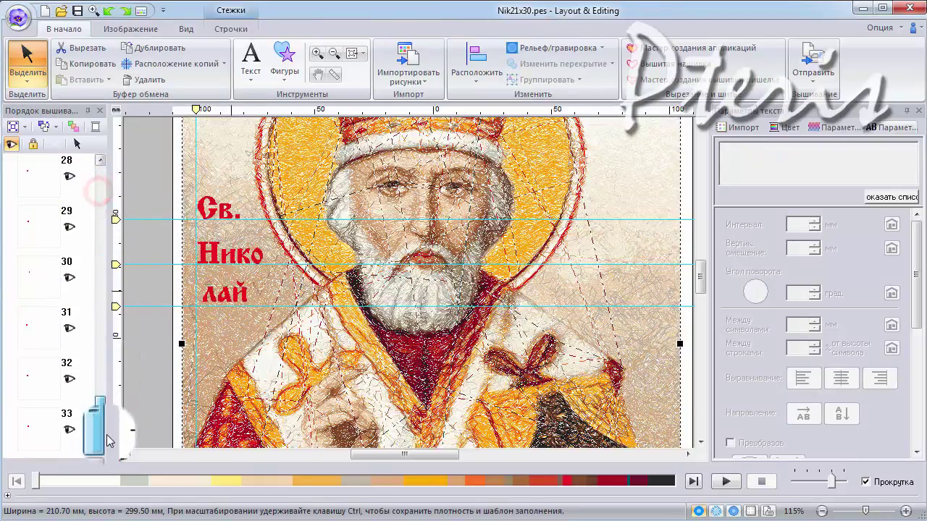
left_click(27, 428)
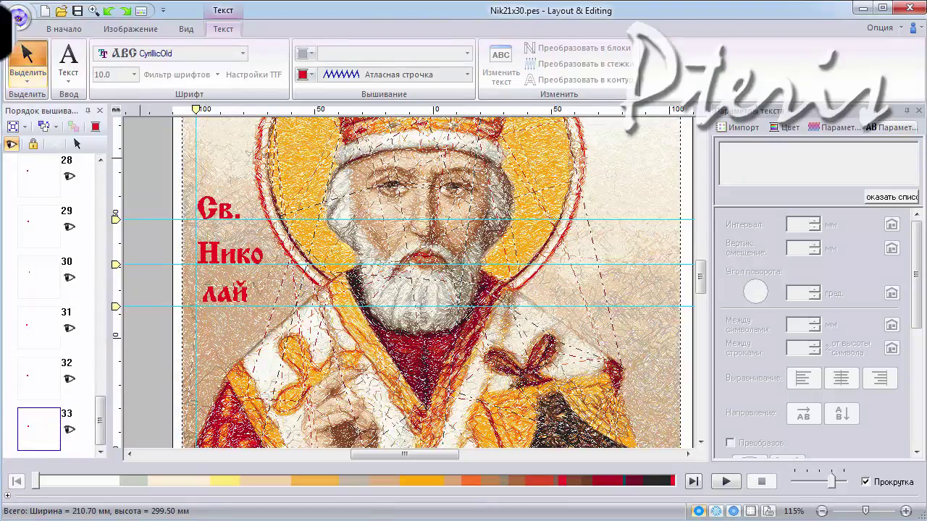
left_click(27, 58)
left_click(202, 277)
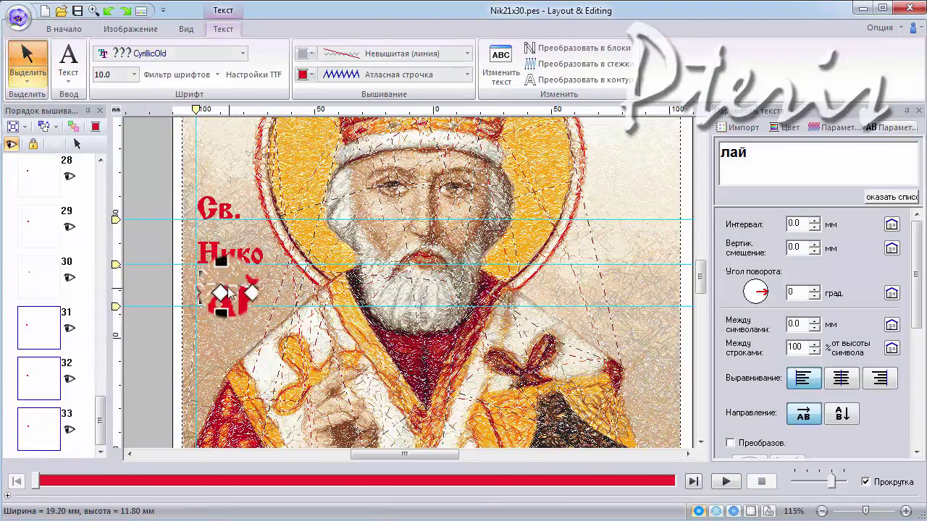
left_click(30, 428)
left_click(24, 57)
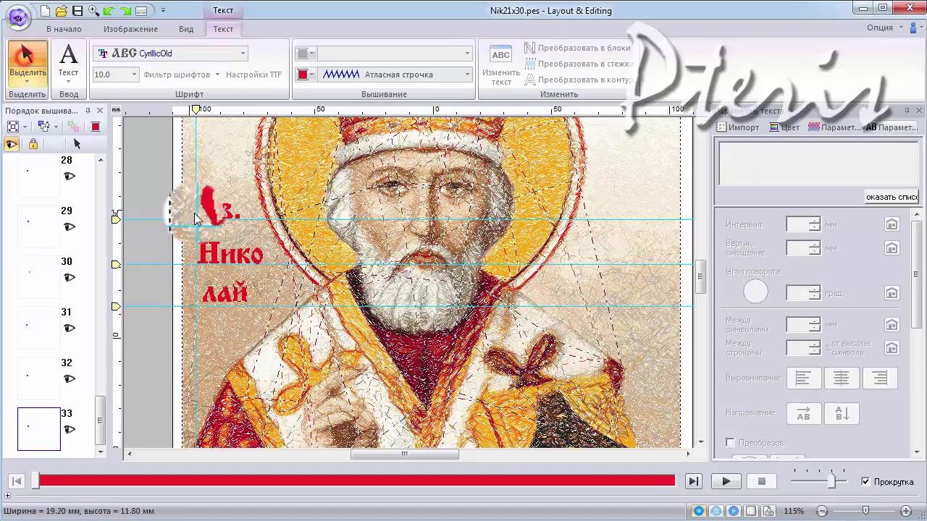
left_click(224, 299)
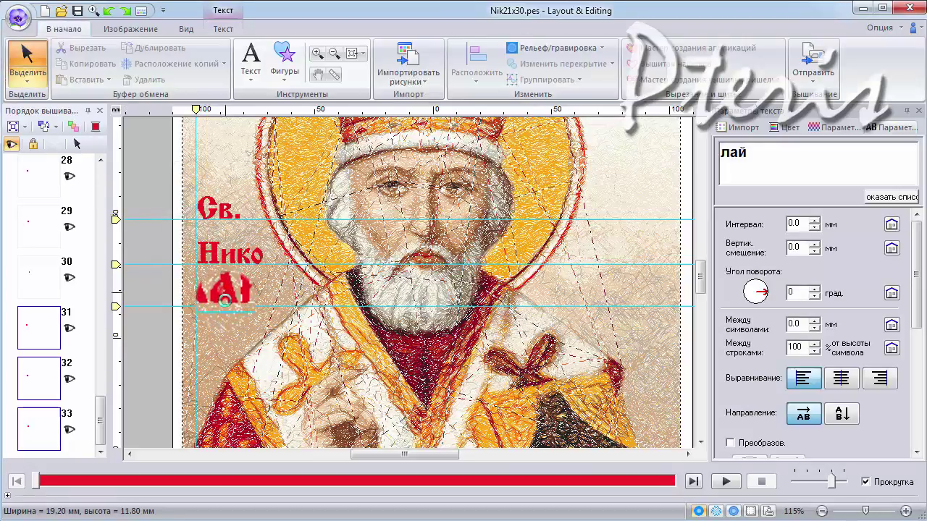
left_click_drag(225, 294, 217, 304)
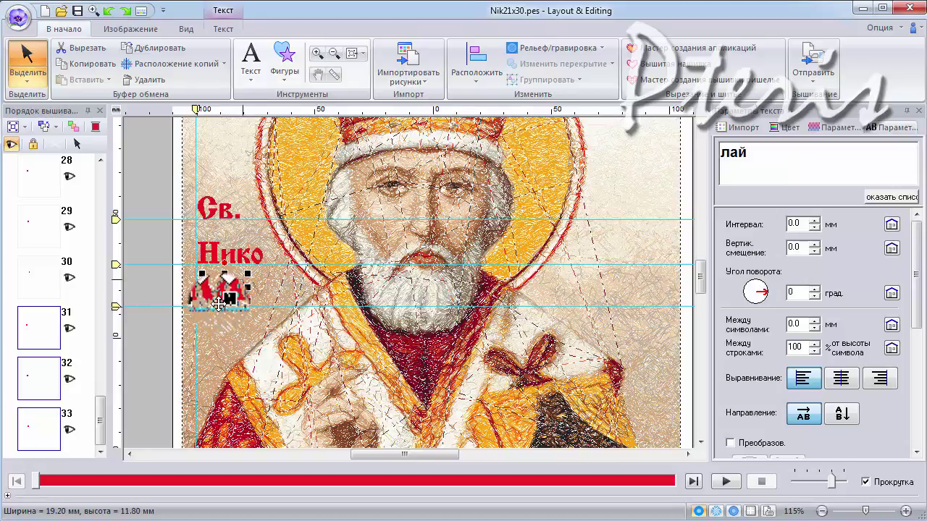
left_click_drag(218, 305, 219, 304)
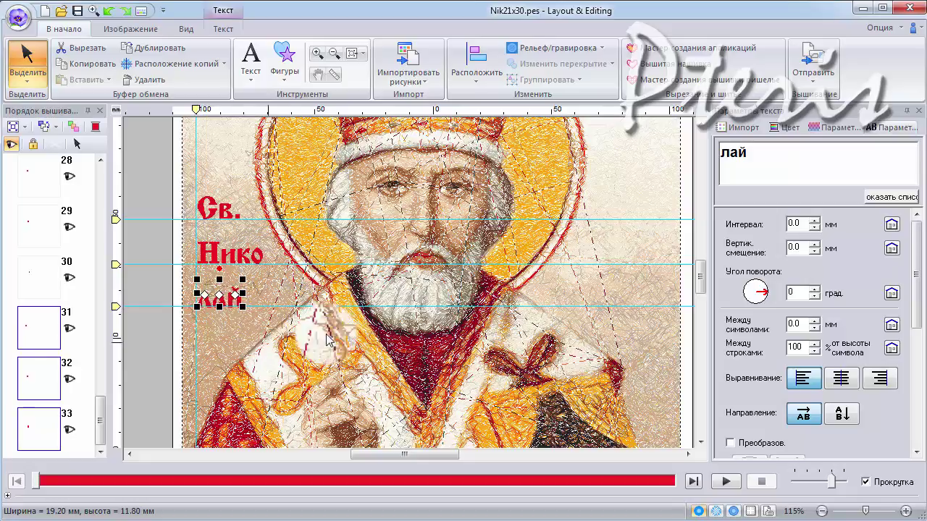
left_click(593, 347)
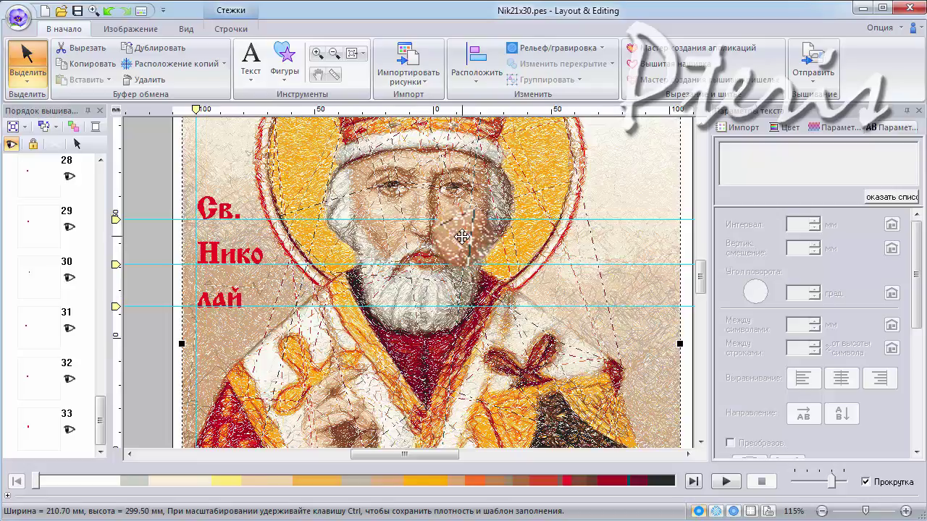
Add the text "Чудо" in CyrillicOld on the opposite side of the halo, just above the middle horizontal guide
left_click(250, 76)
left_click(245, 116)
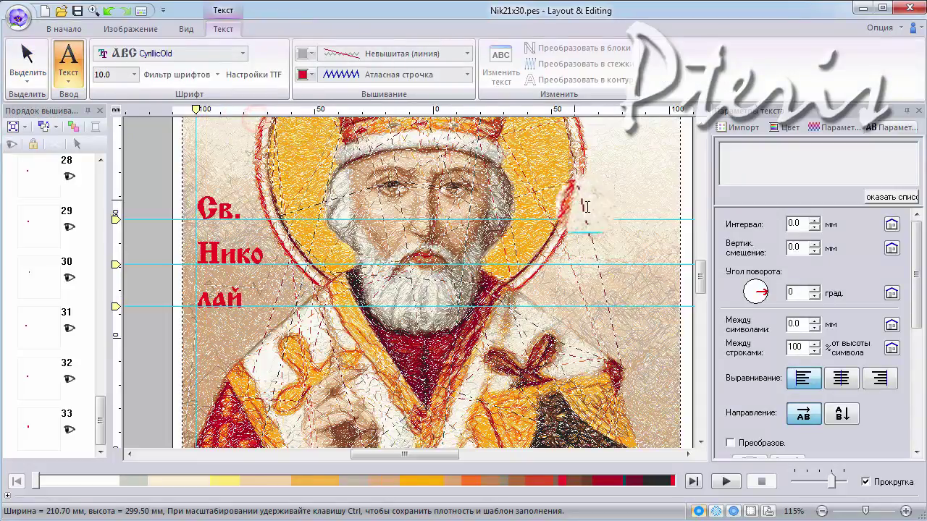
left_click(572, 255)
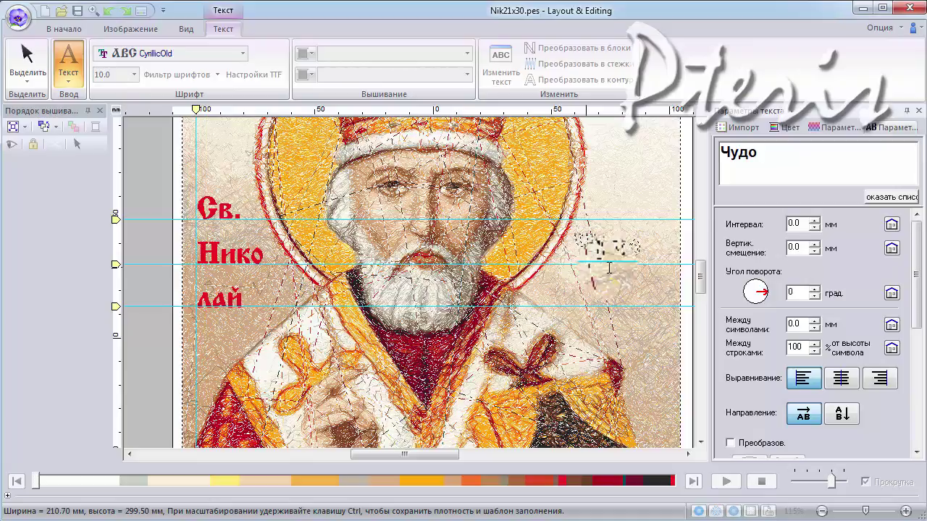
left_click(601, 301)
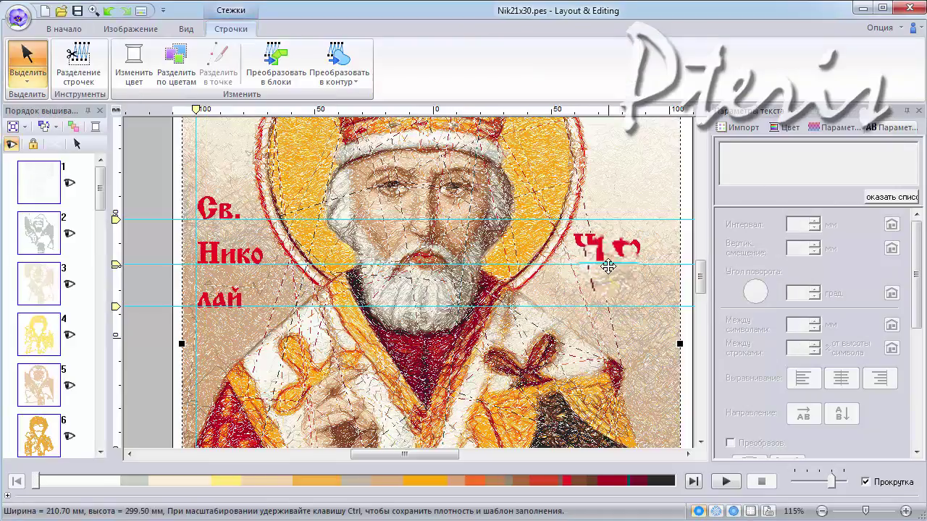
Move the "Чудо" text down onto the middle horizontal guide and slightly farther away from the halo
left_click_drag(100, 190, 116, 441)
left_click(36, 428)
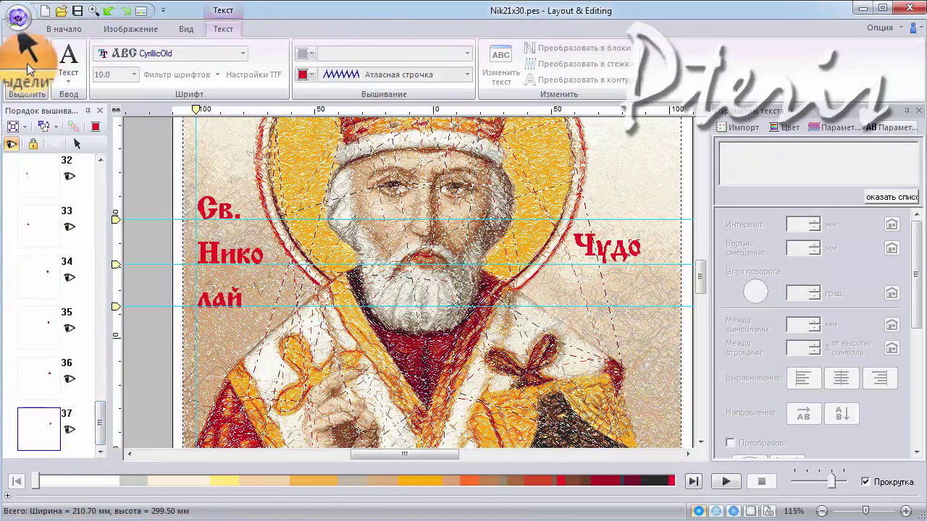
left_click(602, 250)
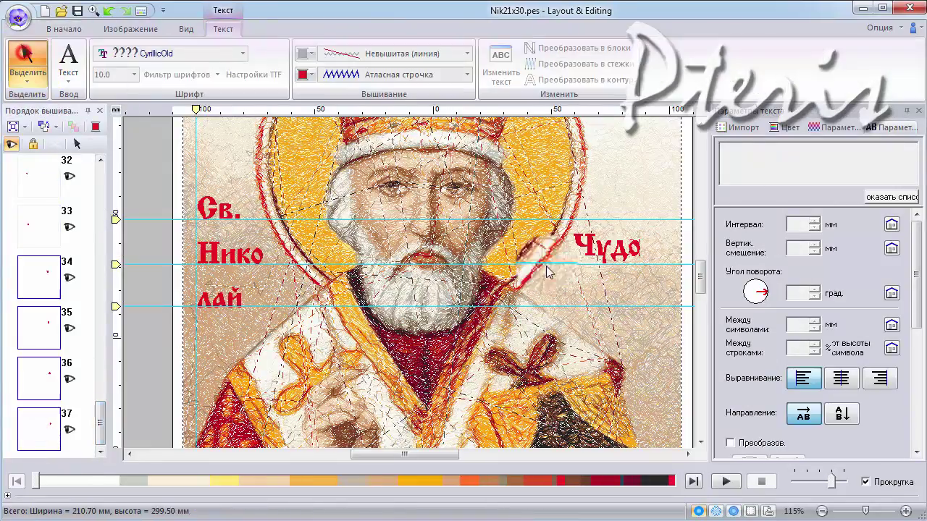
left_click(606, 253)
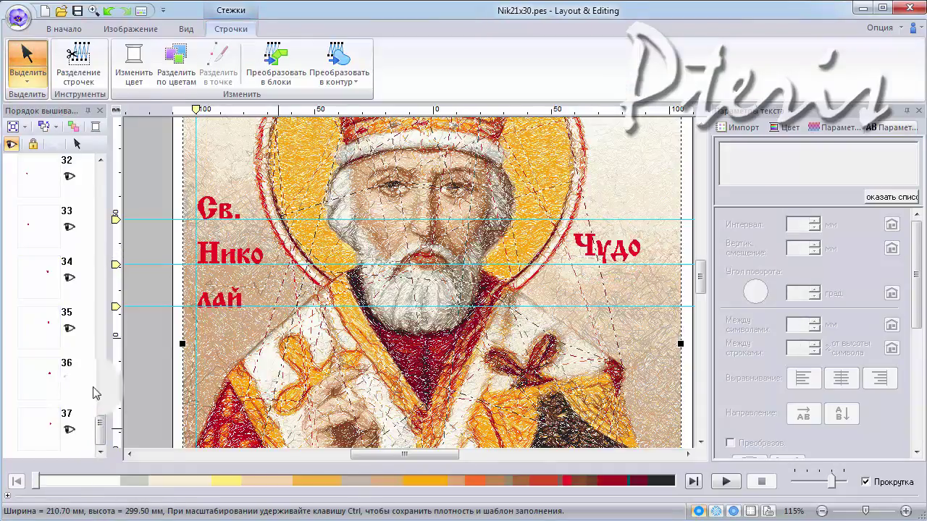
left_click(41, 427)
left_click(22, 65)
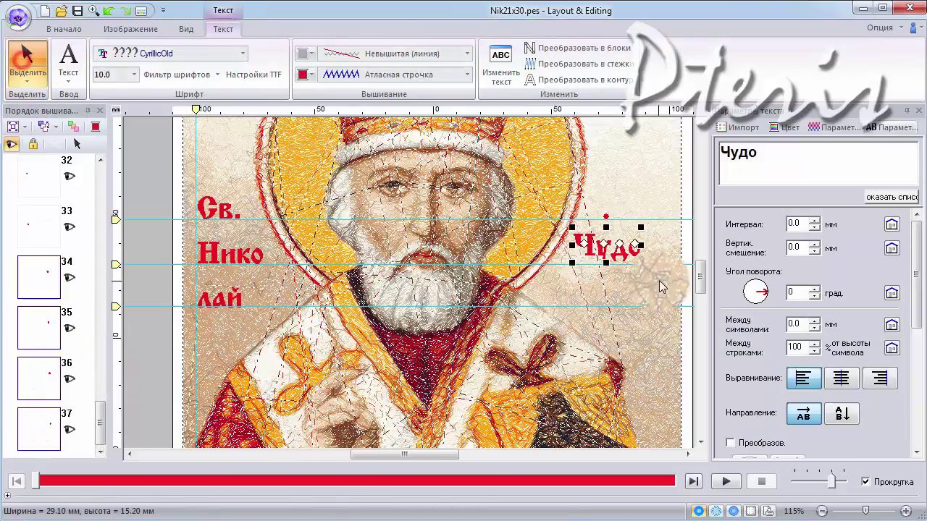
left_click_drag(604, 250, 618, 258)
left_click(615, 321)
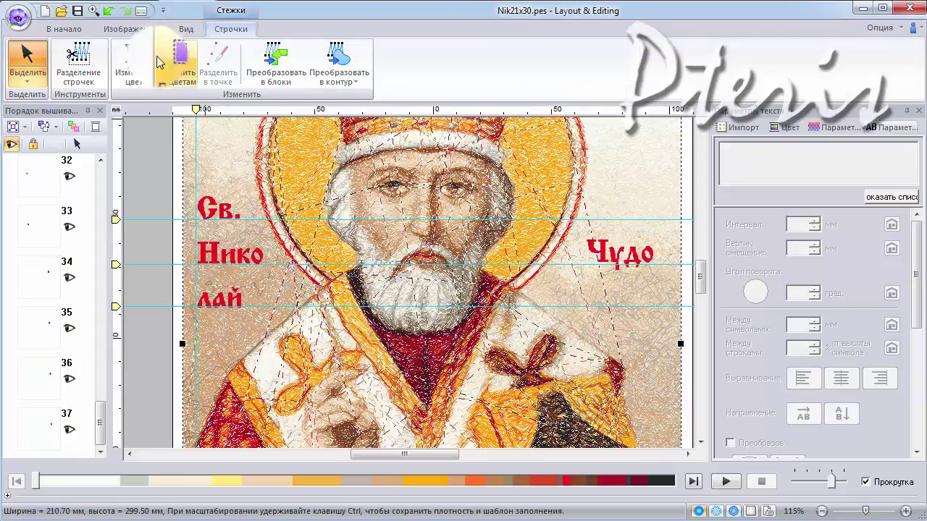
Add the text "творец" as a second CyrillicOld line below "Чудо", just above the lowest horizontal guide
left_click(64, 29)
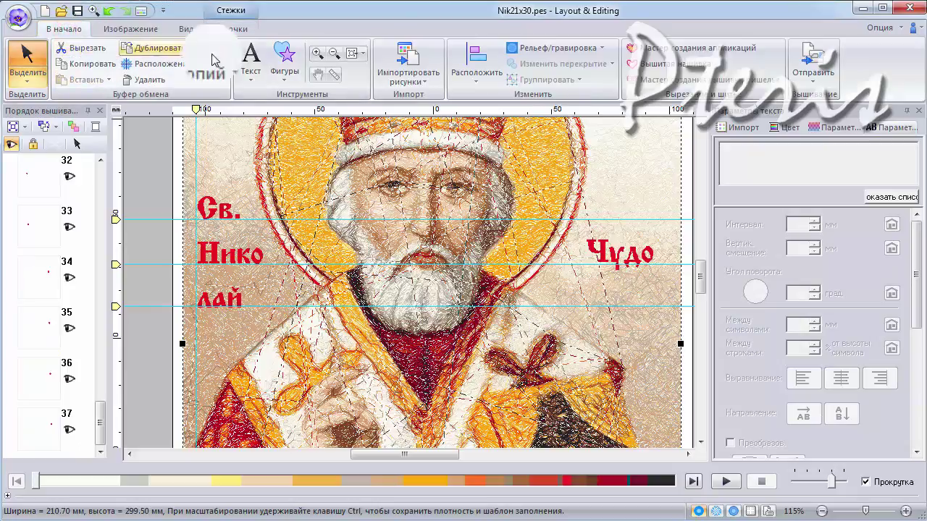
left_click(250, 69)
left_click(248, 117)
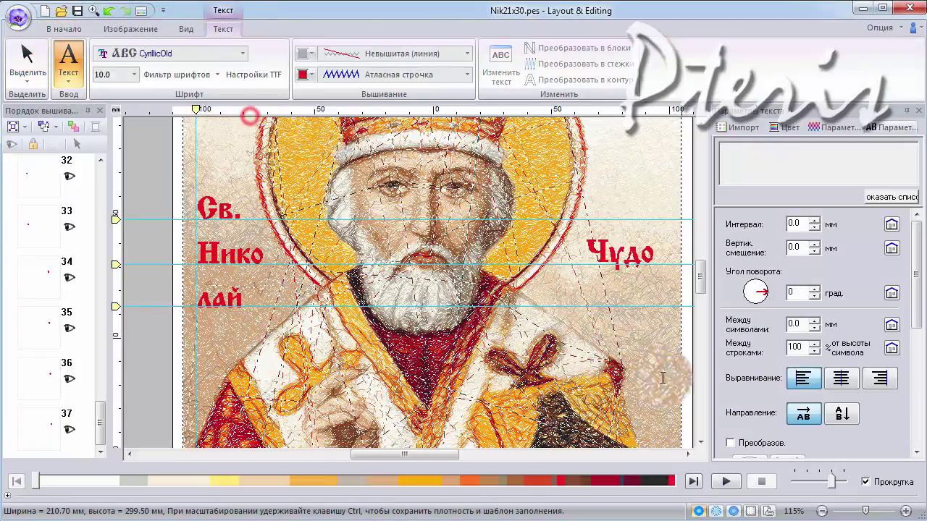
left_click(608, 297)
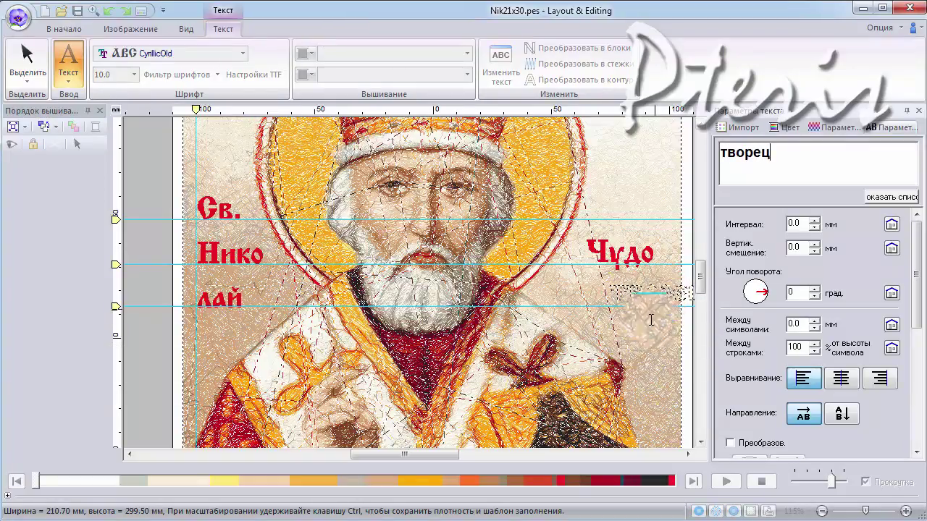
left_click(646, 325)
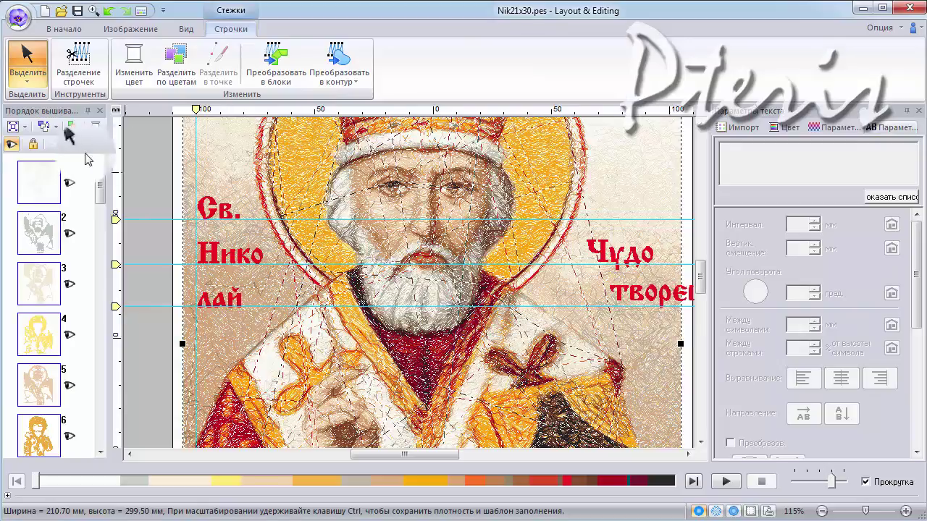
Move the "творец" text inward beneath "Чудо" and down onto the lowest horizontal guide, inside the design's edge
left_click_drag(98, 185, 85, 419)
left_click(43, 435)
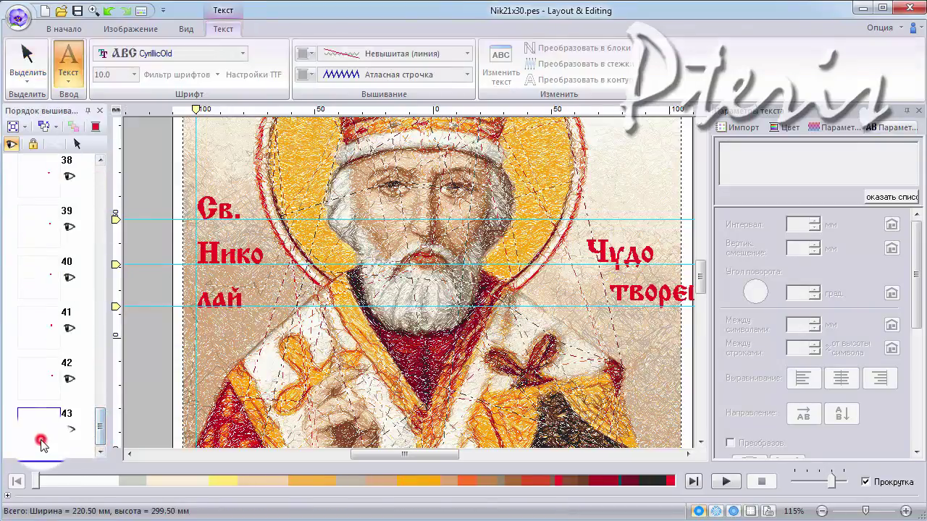
left_click(29, 58)
left_click(636, 290)
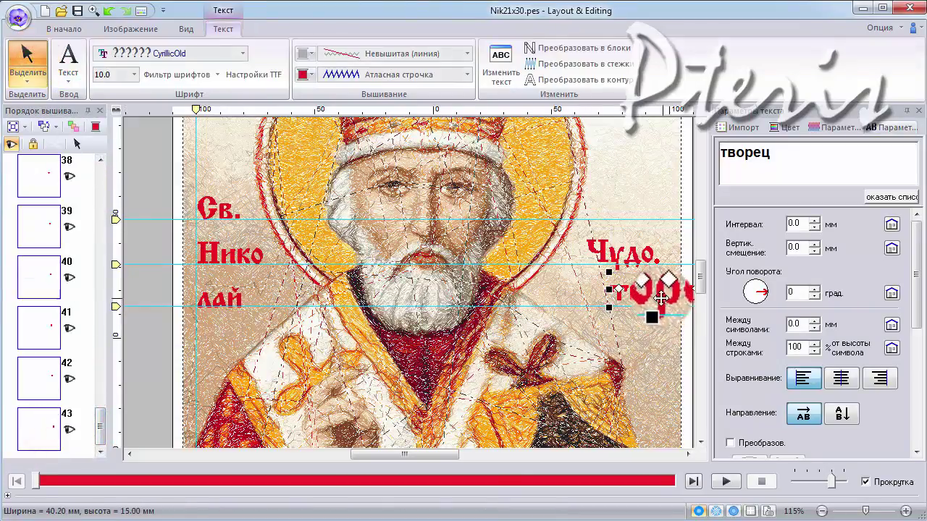
left_click_drag(636, 290, 621, 299)
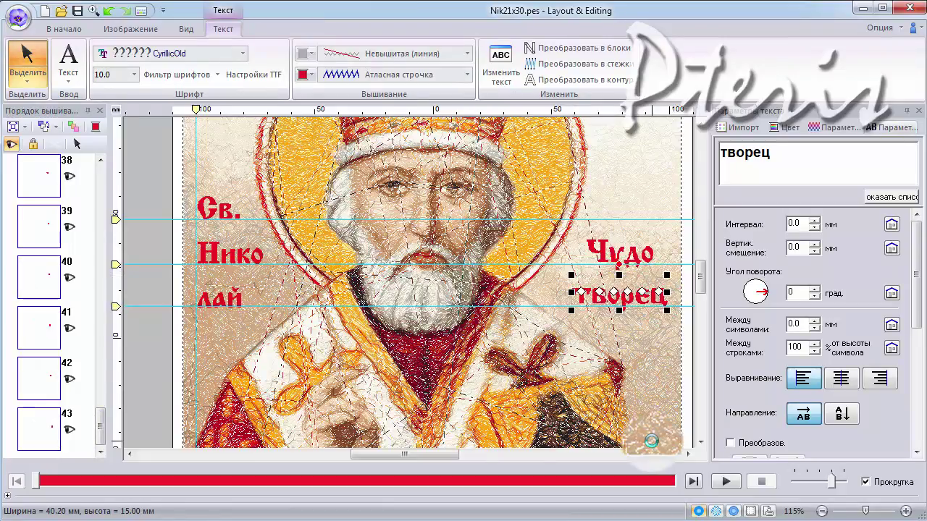
left_click(601, 384)
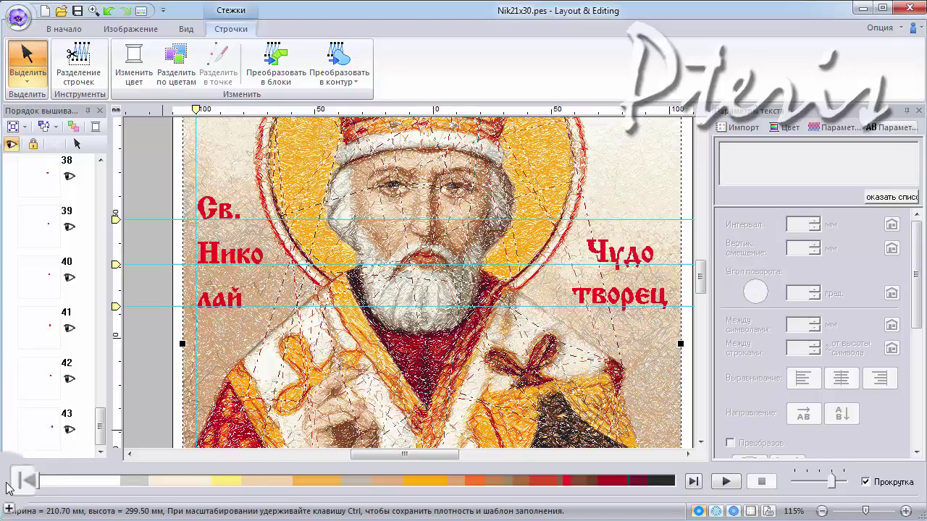
Try the vertical text direction on "творец" and shift it outward toward the design's edge, undoing both changes
left_click(39, 424)
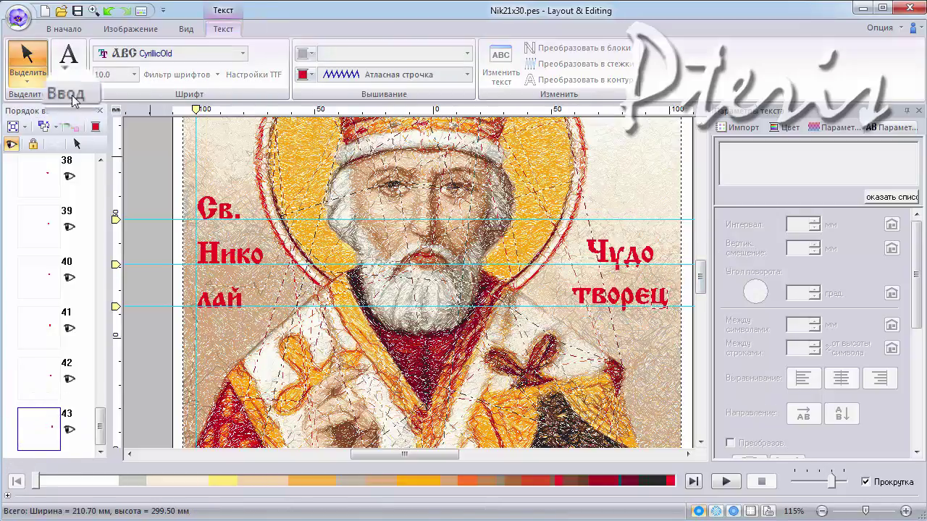
left_click(644, 299)
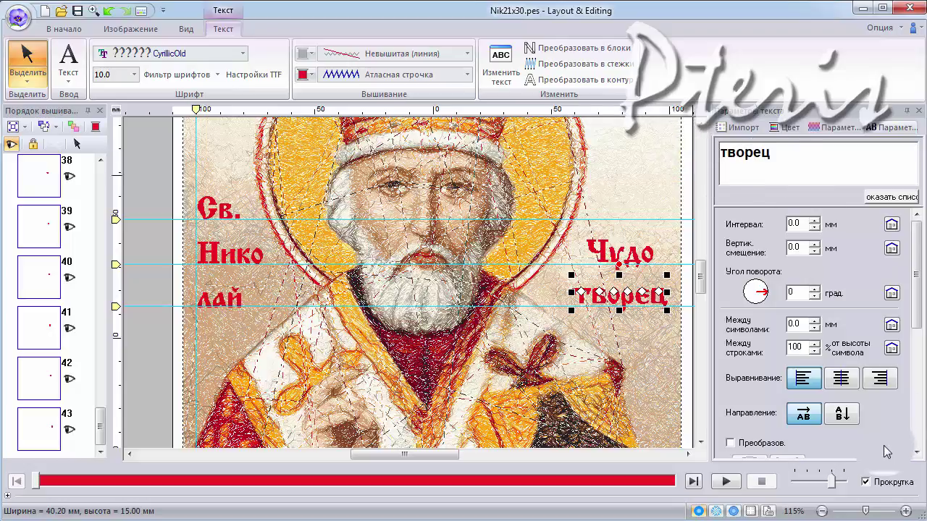
left_click(841, 413)
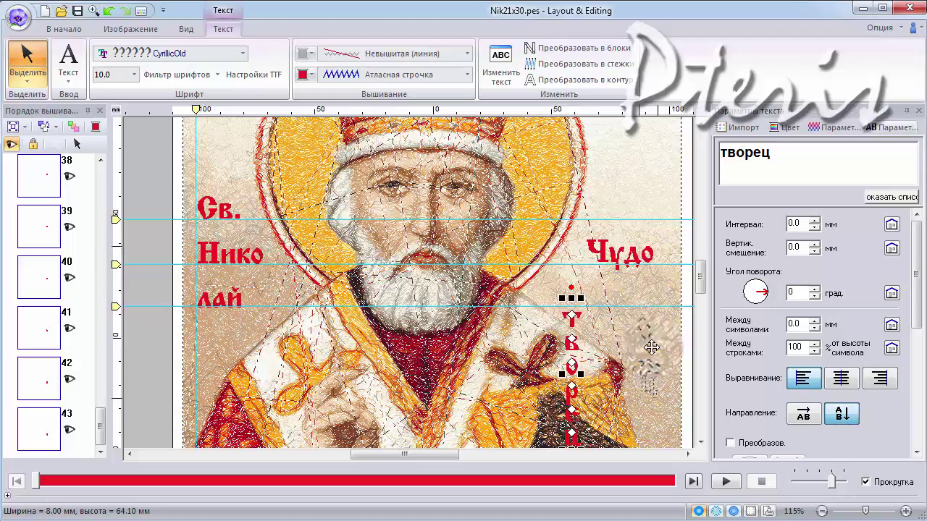
left_click_drag(652, 347, 653, 360)
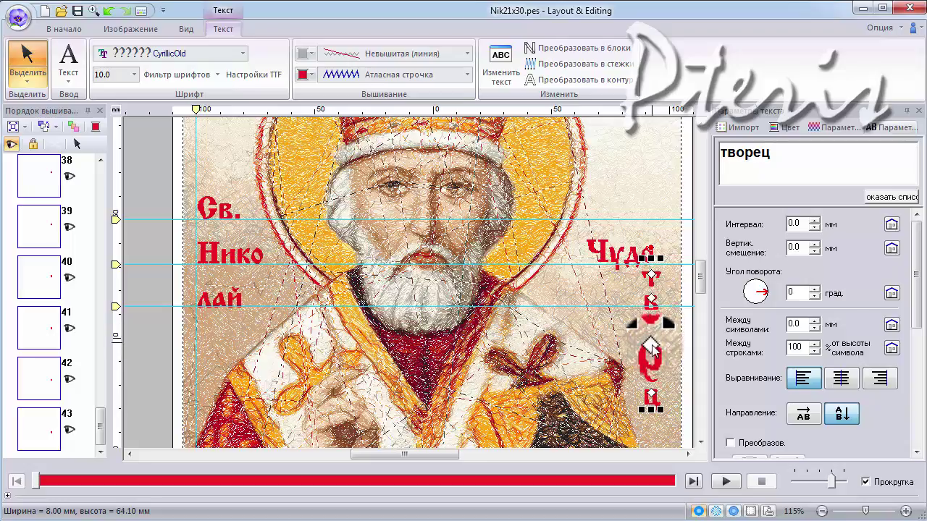
key("ctrl+z")
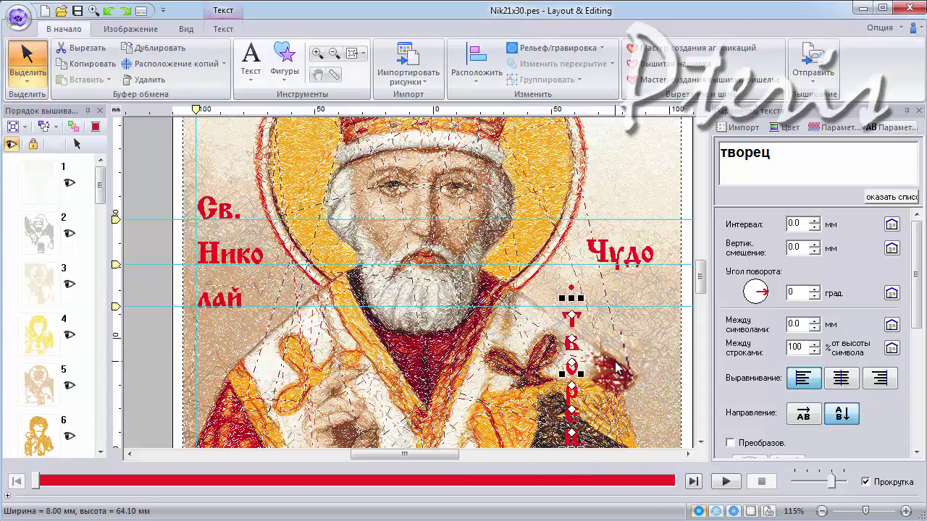
key("ctrl+z")
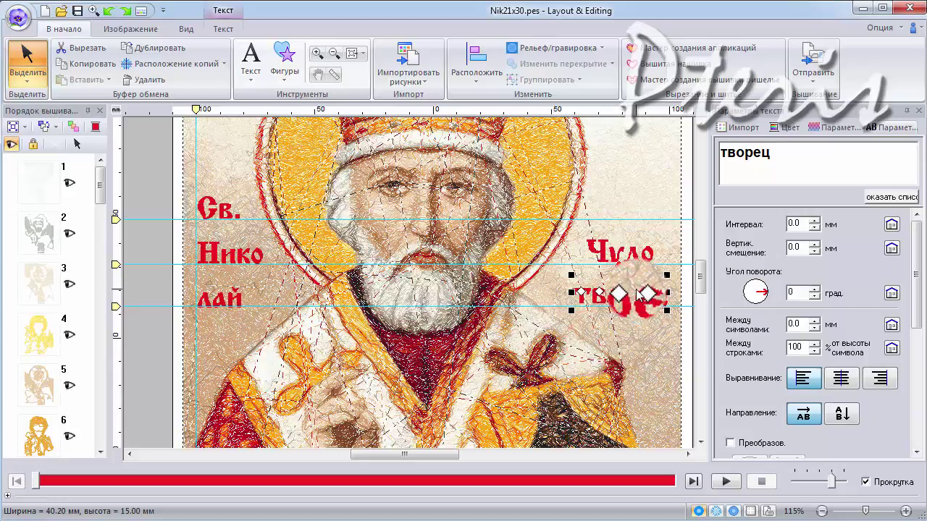
Deselect the "творец" text and save the embroidery design with its horizontal lettering
left_click(799, 160)
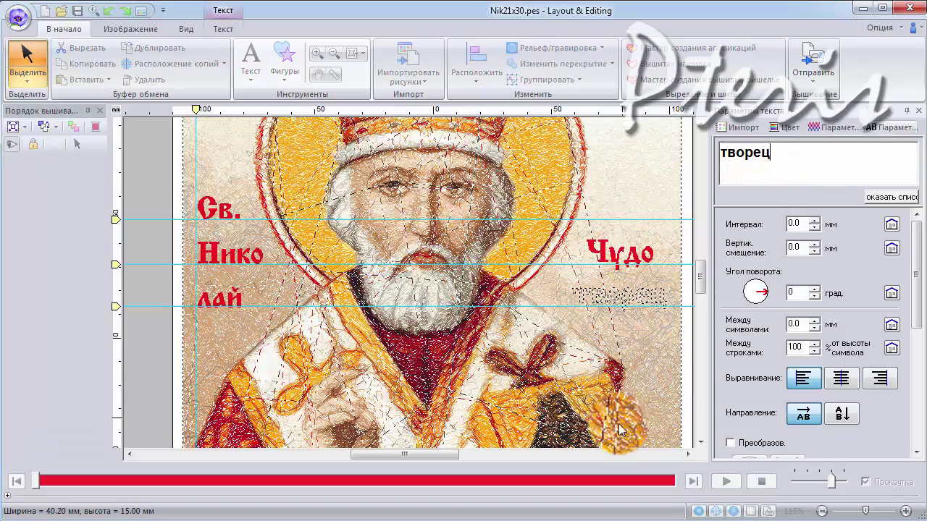
left_click(651, 256)
left_click(627, 304)
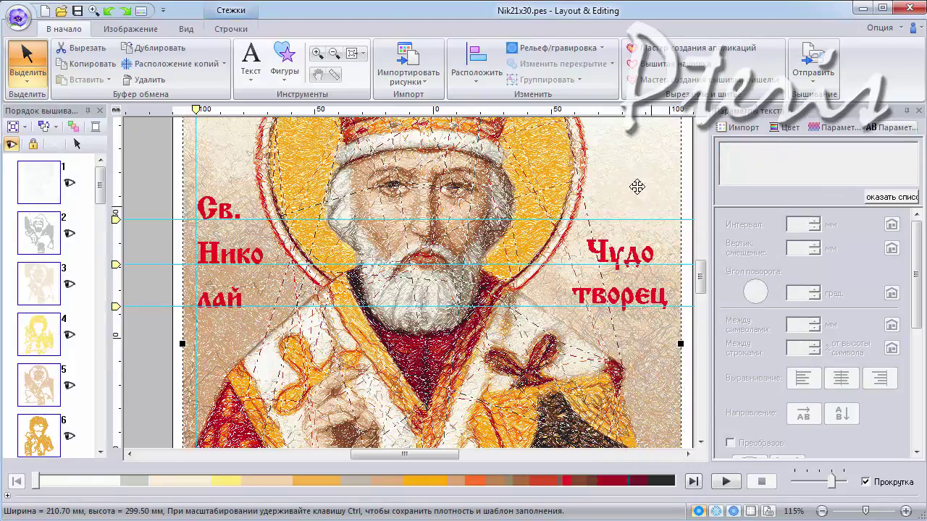
left_click(656, 228)
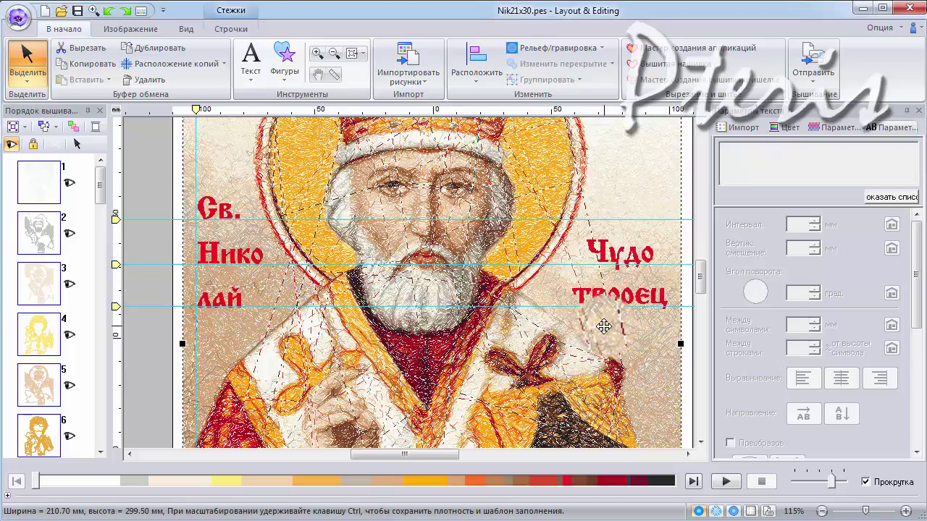
left_click(77, 12)
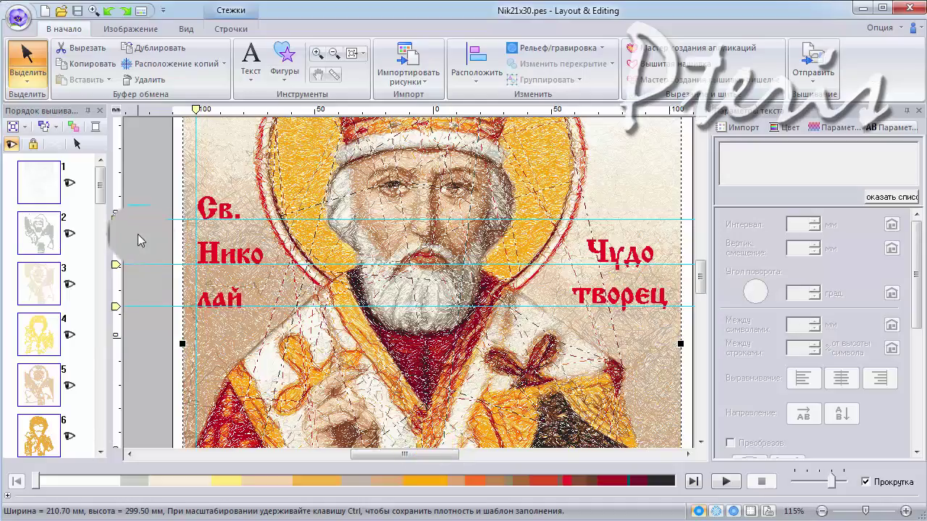
Enlarge the "Св." text proportionally to about 23.5 × 15 mm
left_click_drag(100, 182, 103, 303)
left_click(236, 208)
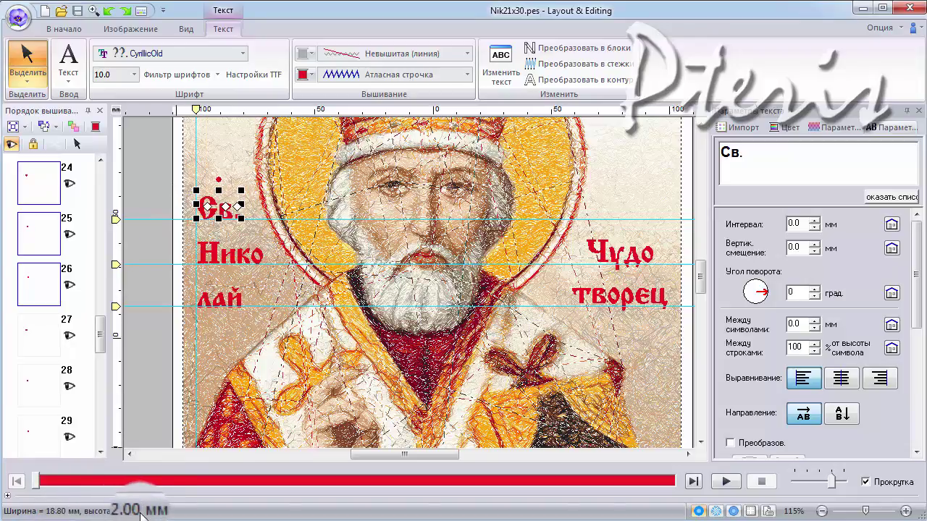
mouse_move(240, 218)
left_mouse_down()
mouse_move(257, 232)
mouse_move(249, 228)
left_mouse_up()
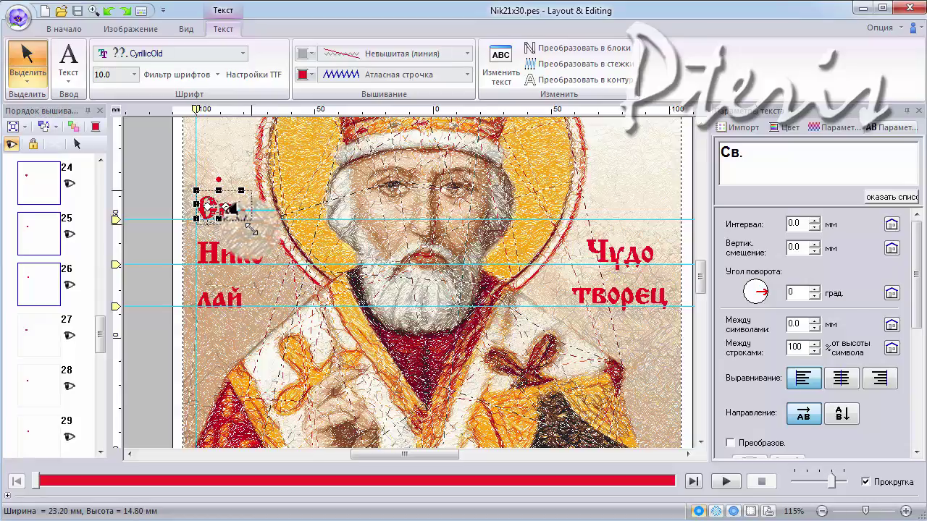
left_click_drag(251, 229, 252, 228)
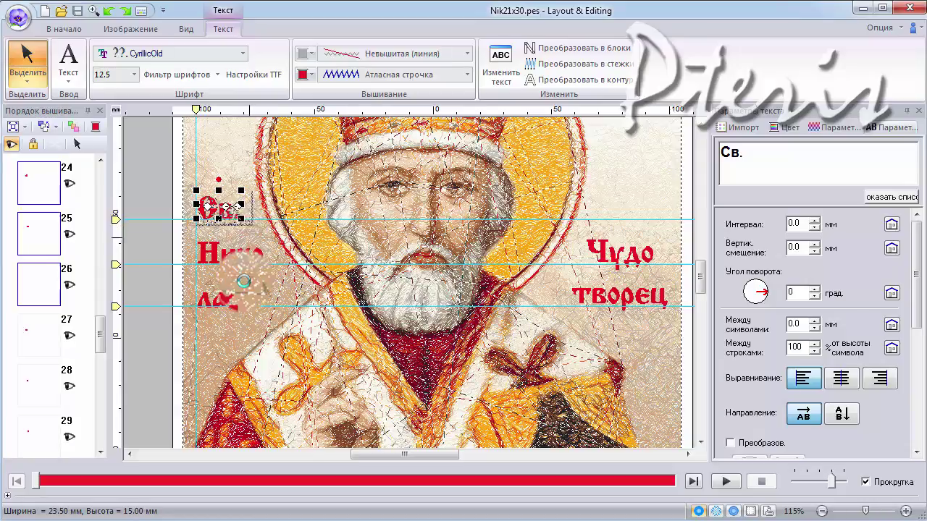
Enlarge the "Нико" text proportionally to about 35.4 × 15.2 mm, matching the size of "Св."
left_click(40, 343)
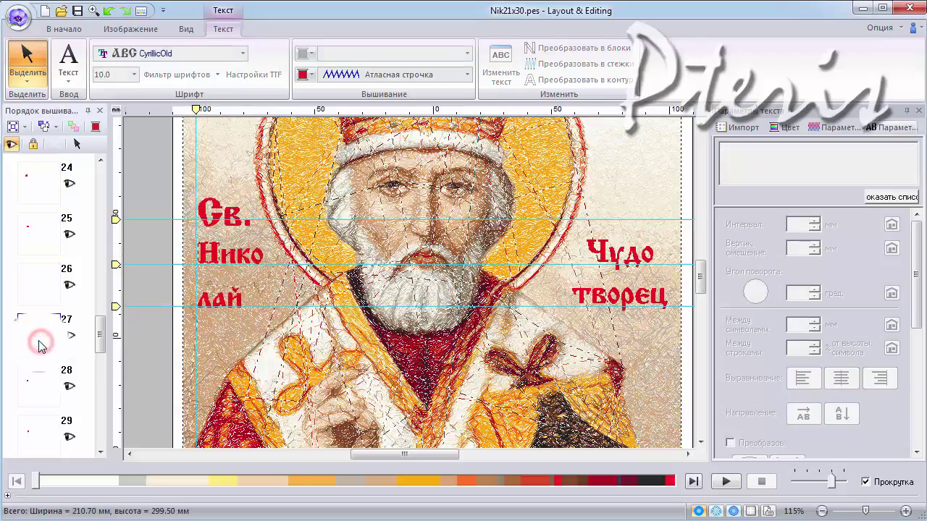
left_click(36, 372)
left_click_drag(263, 262, 274, 274)
left_click_drag(273, 274, 280, 282)
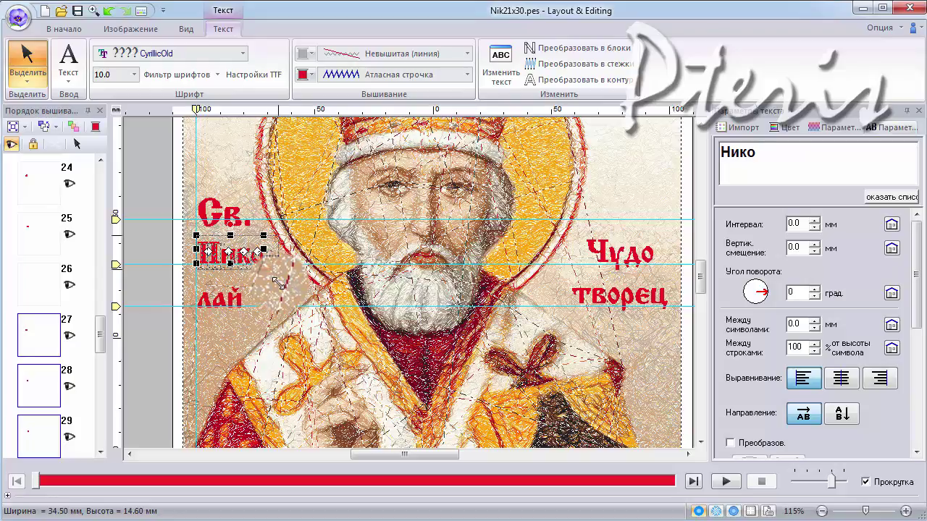
left_click_drag(276, 283, 279, 288)
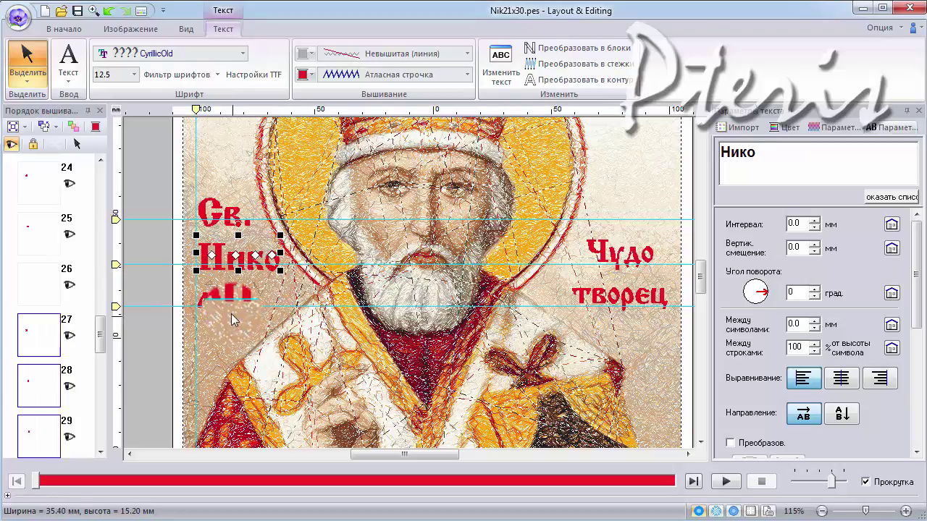
Enlarge the "лай" text to about 25.4 × 15.7 mm and seat it on the lowest horizontal guide beneath "Нико"
left_click(224, 304)
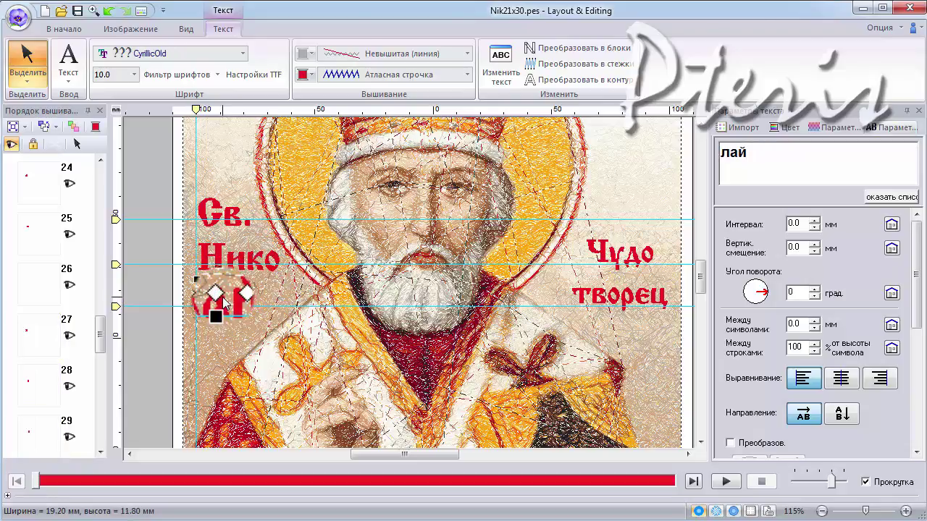
left_click(31, 332)
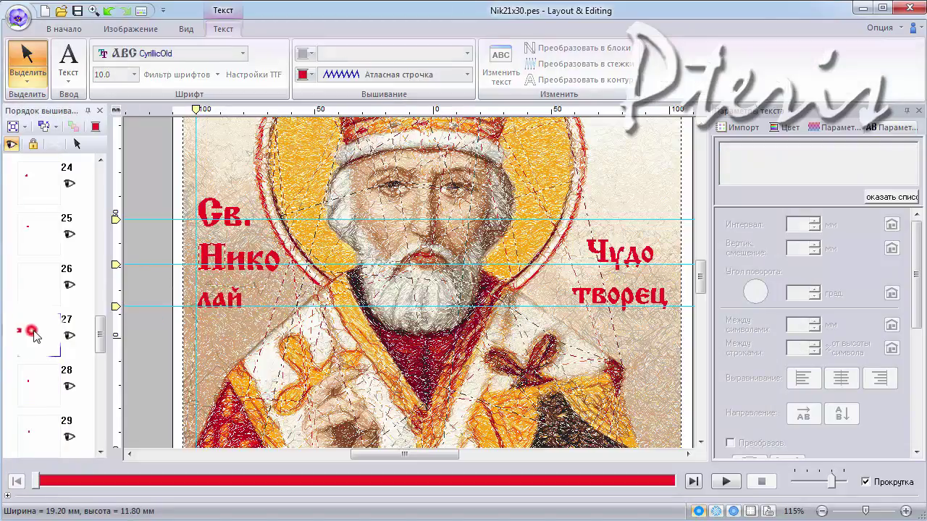
left_click(24, 391)
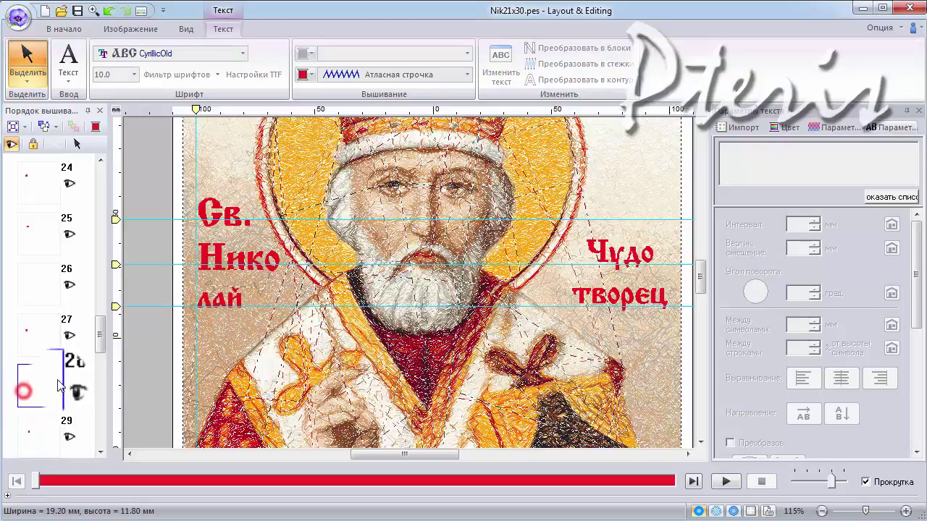
left_click_drag(59, 386, 60, 378)
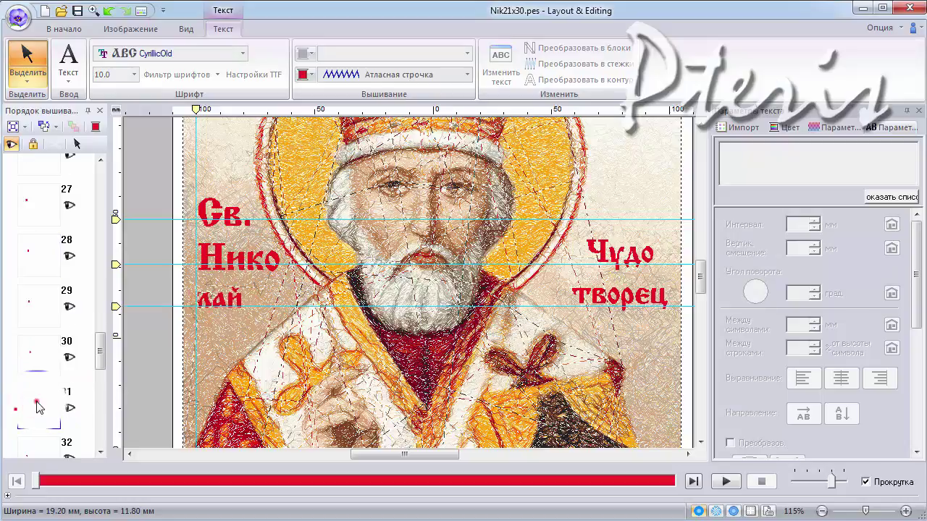
left_click_drag(40, 408, 40, 407)
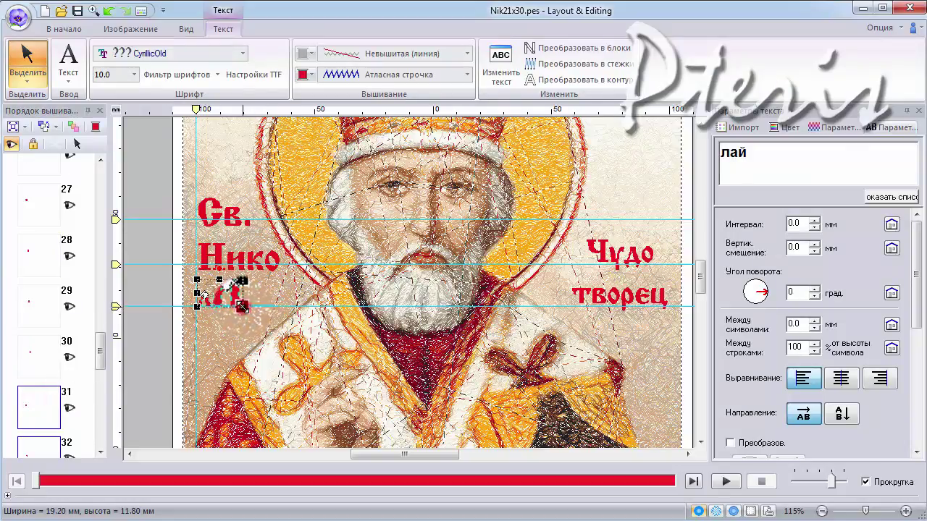
left_click_drag(241, 306, 258, 328)
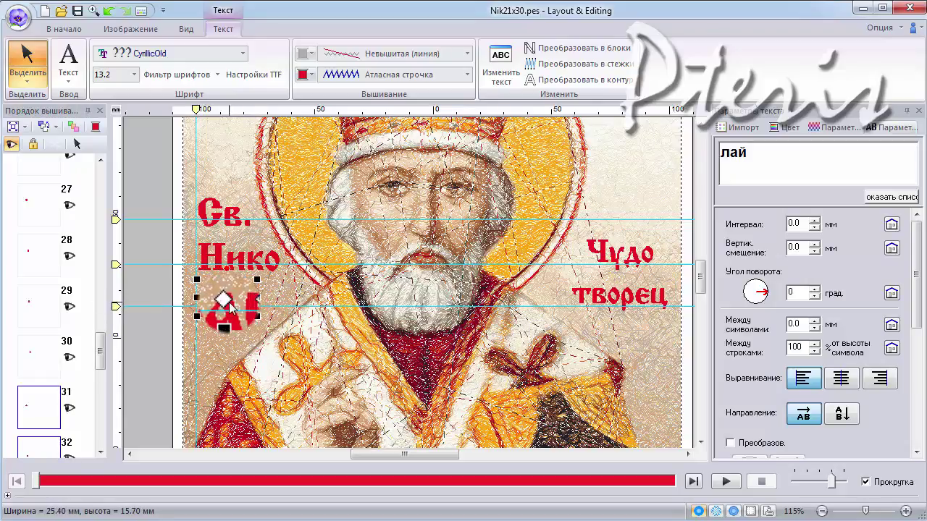
left_click_drag(234, 311, 274, 264)
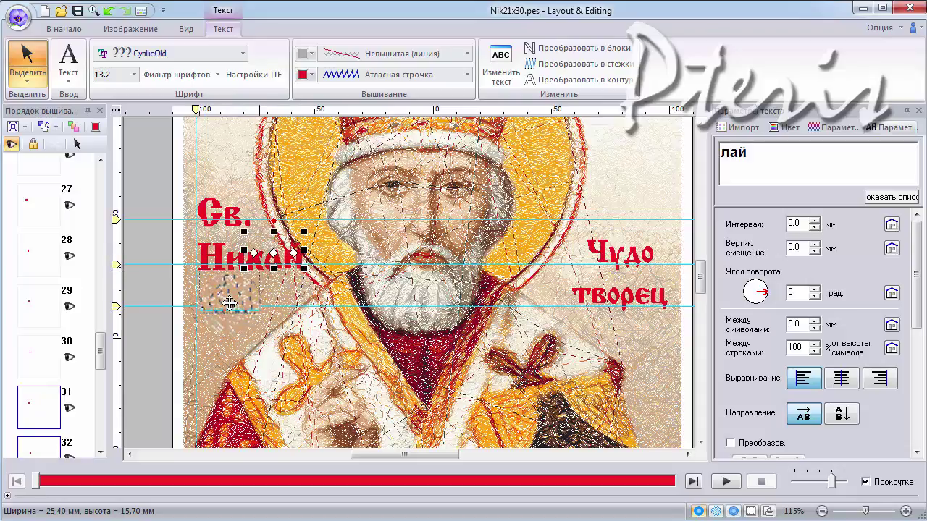
key("ctrl+z")
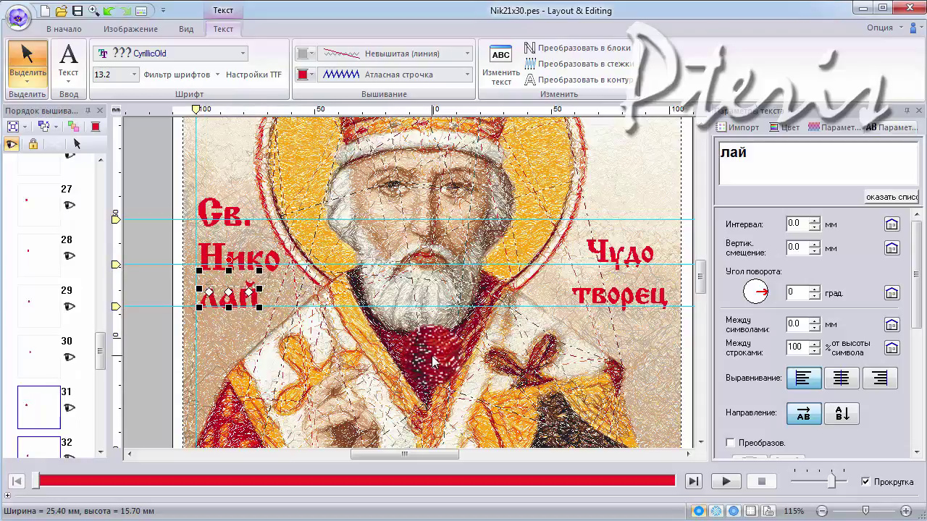
Enlarge the "Чудо" text to about 34.7 × 18.2 mm and move it up onto the middle horizontal guide
left_click(641, 261)
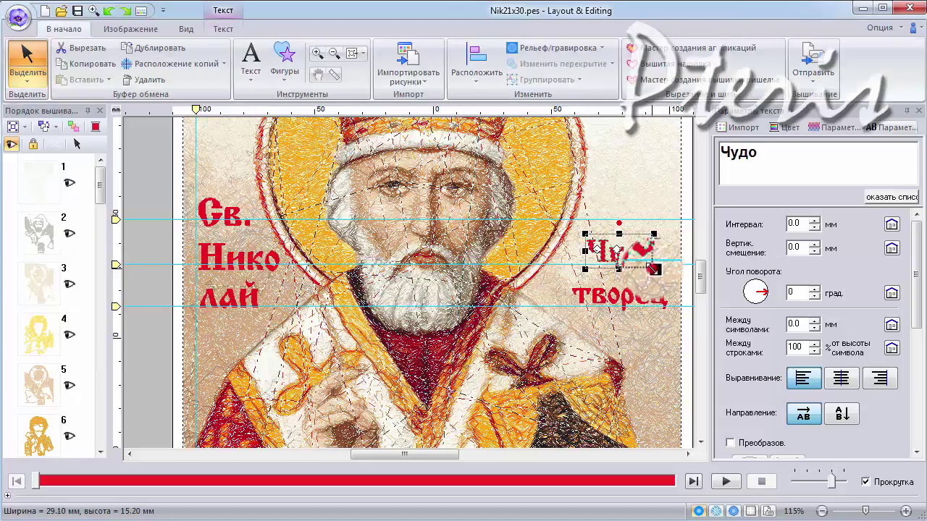
left_click_drag(653, 269, 667, 276)
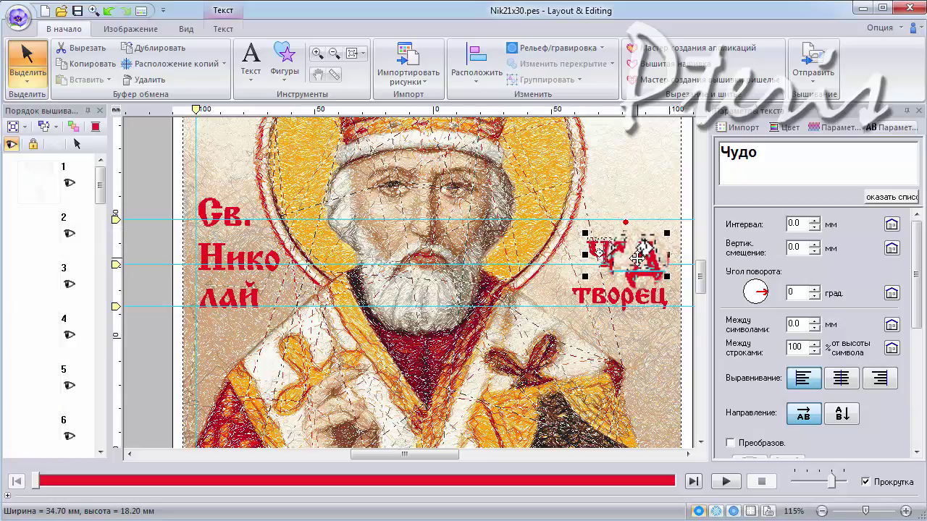
left_click(189, 386)
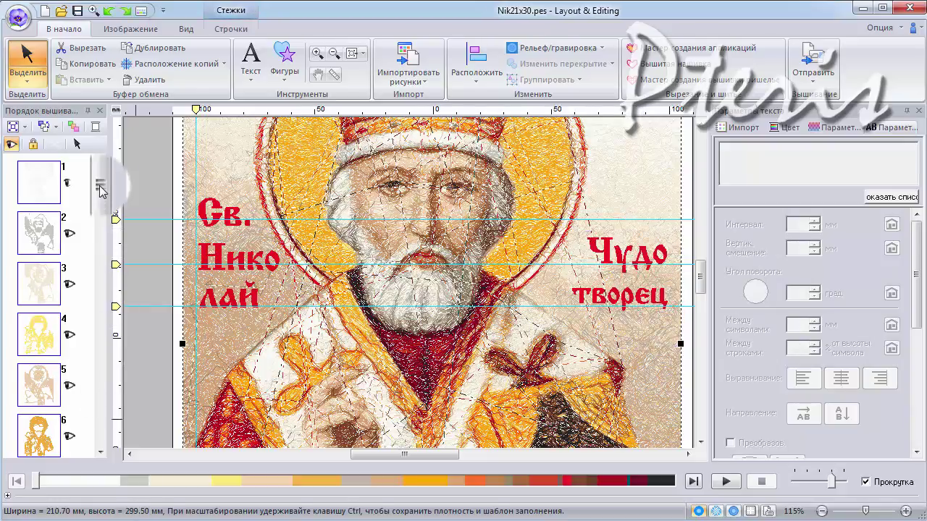
Enlarge the "творец" text to about 48.8 × 18.3 mm, realign it on the lowest horizontal guide, and save the design
left_click_drag(101, 187, 109, 438)
left_click(40, 433)
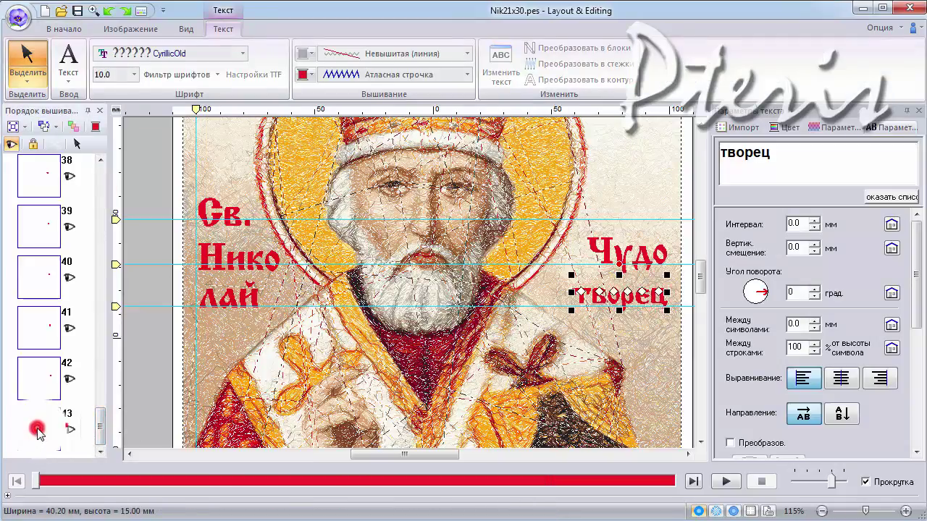
left_click_drag(572, 319, 548, 318)
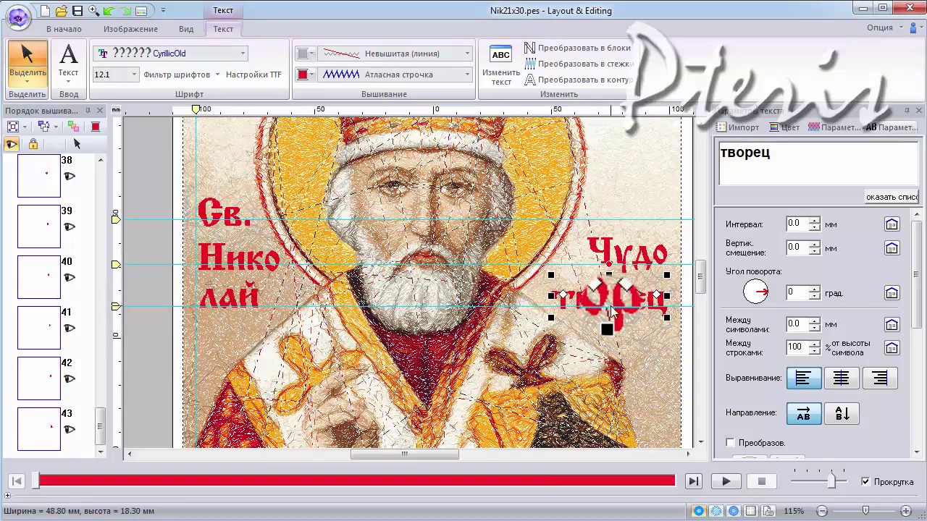
left_click_drag(614, 303, 618, 302)
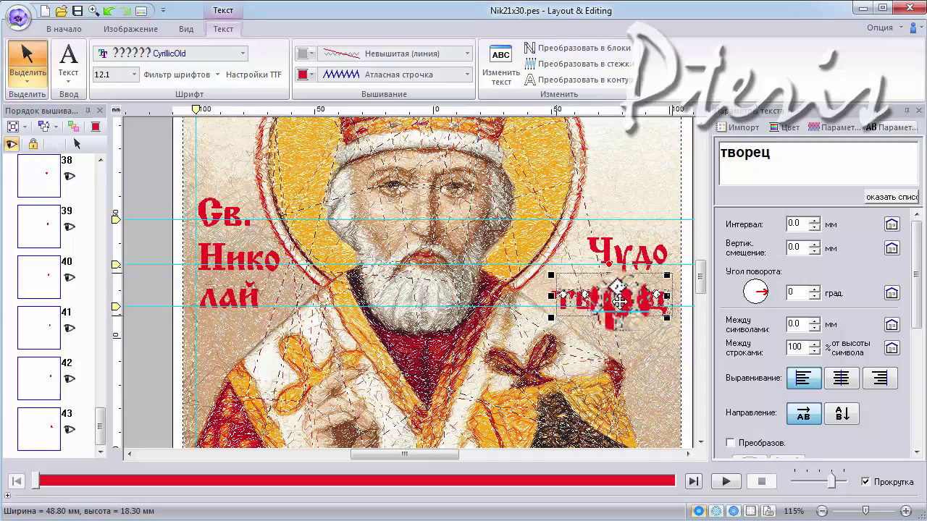
left_click(619, 359)
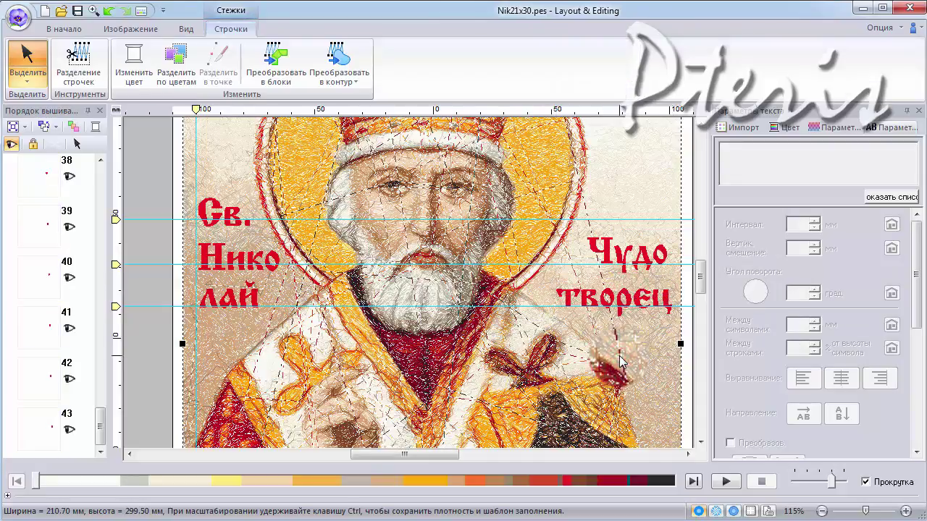
left_click(78, 11)
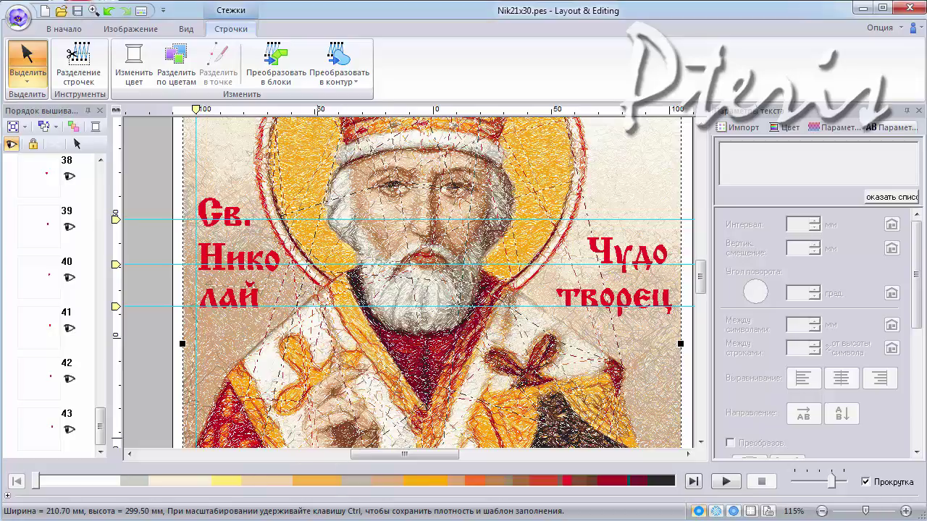